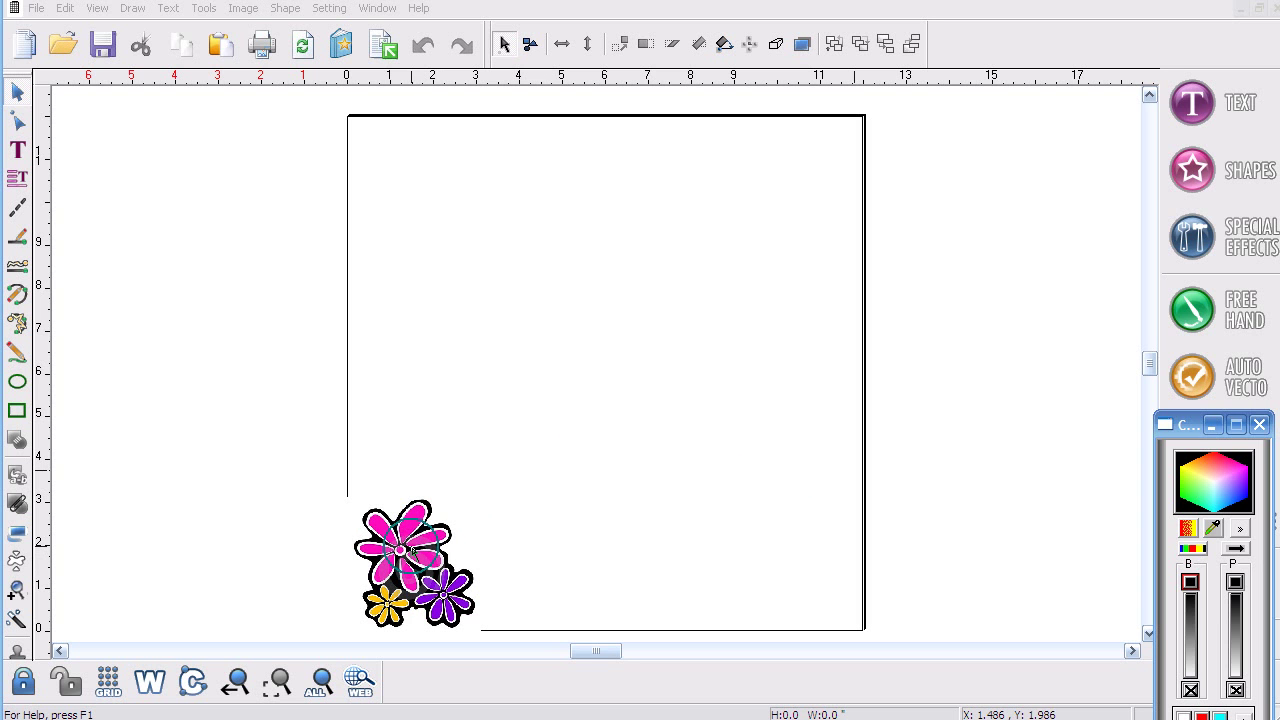
Select the pink, yellow and purple daisy clip-art and zoom to fit it.
{"action": "left_click", "coordinate": [411, 497]}
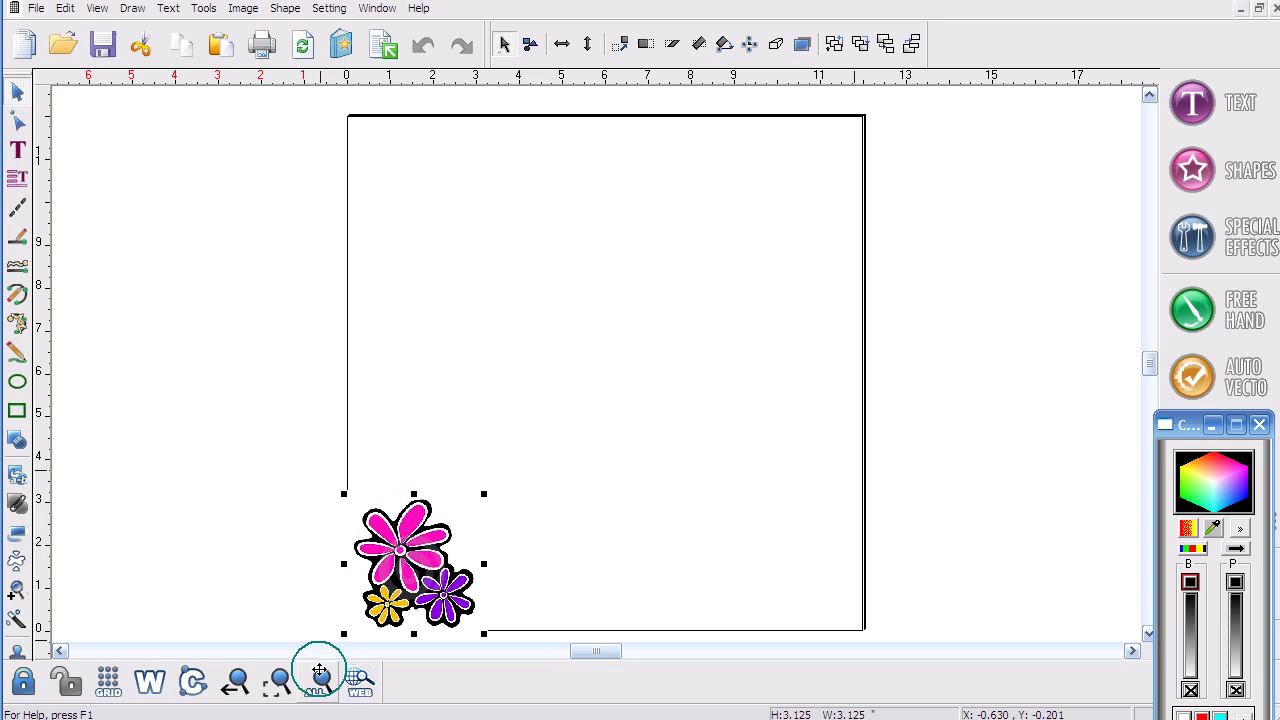
{"action": "left_click", "coordinate": [278, 681]}
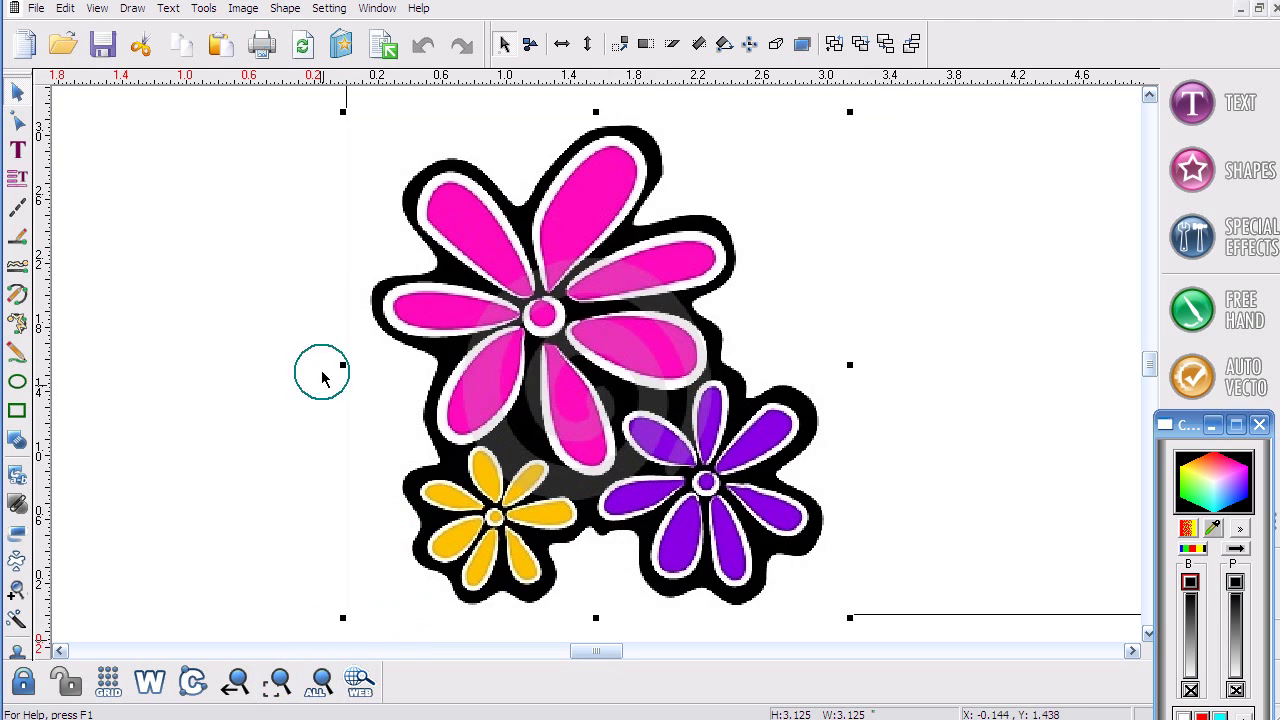
Auto-trace the daisies as Bezier curves with Posterize at 2 levels per color plane.
{"action": "left_click", "coordinate": [1195, 376]}
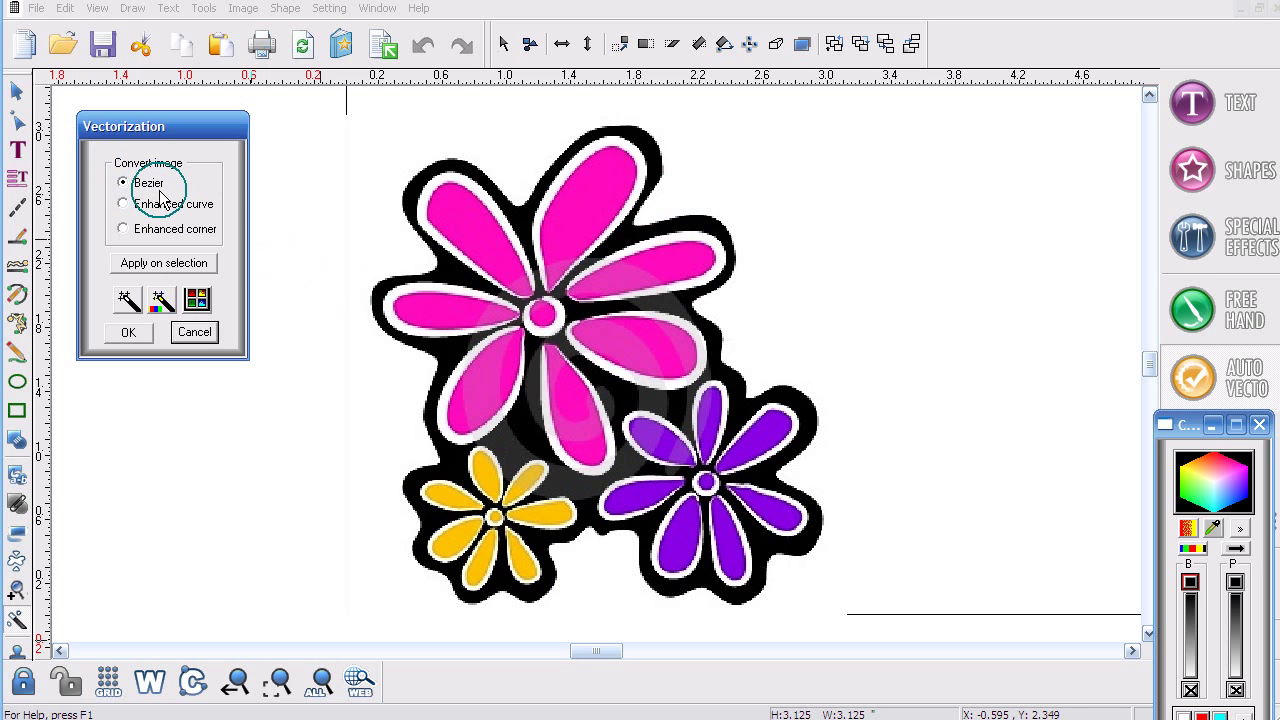
{"action": "left_click", "coordinate": [558, 360]}
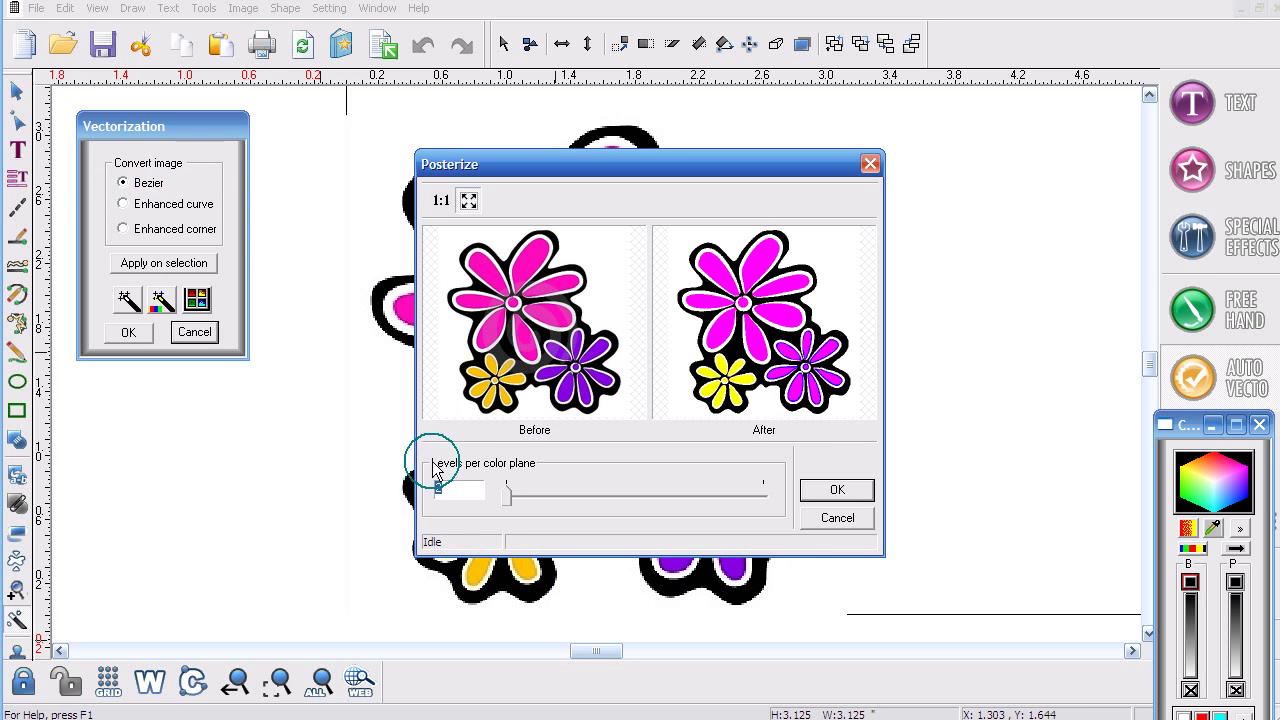
{"action": "left_click", "coordinate": [820, 490]}
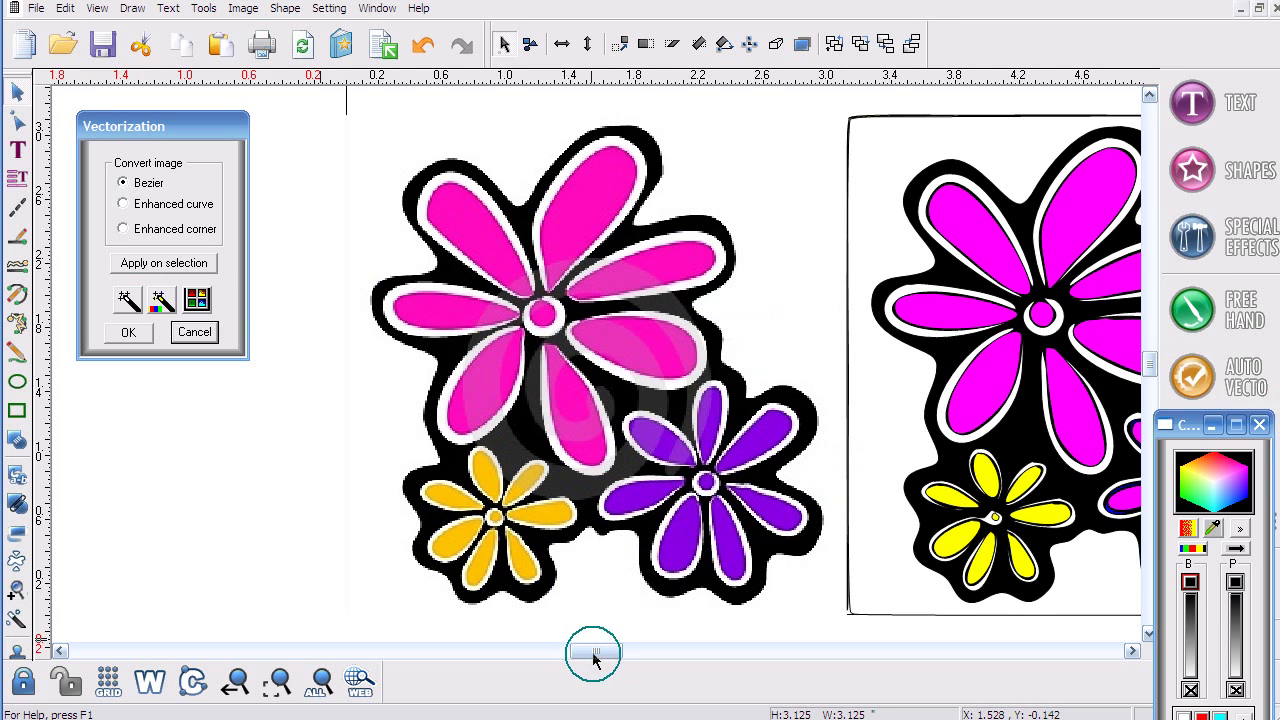
Close the Vectorization dialog and move the original raster flowers further left.
{"action": "left_click_drag", "start_coordinate": [593, 655], "coordinate": [602, 652]}
{"action": "left_click", "coordinate": [191, 332]}
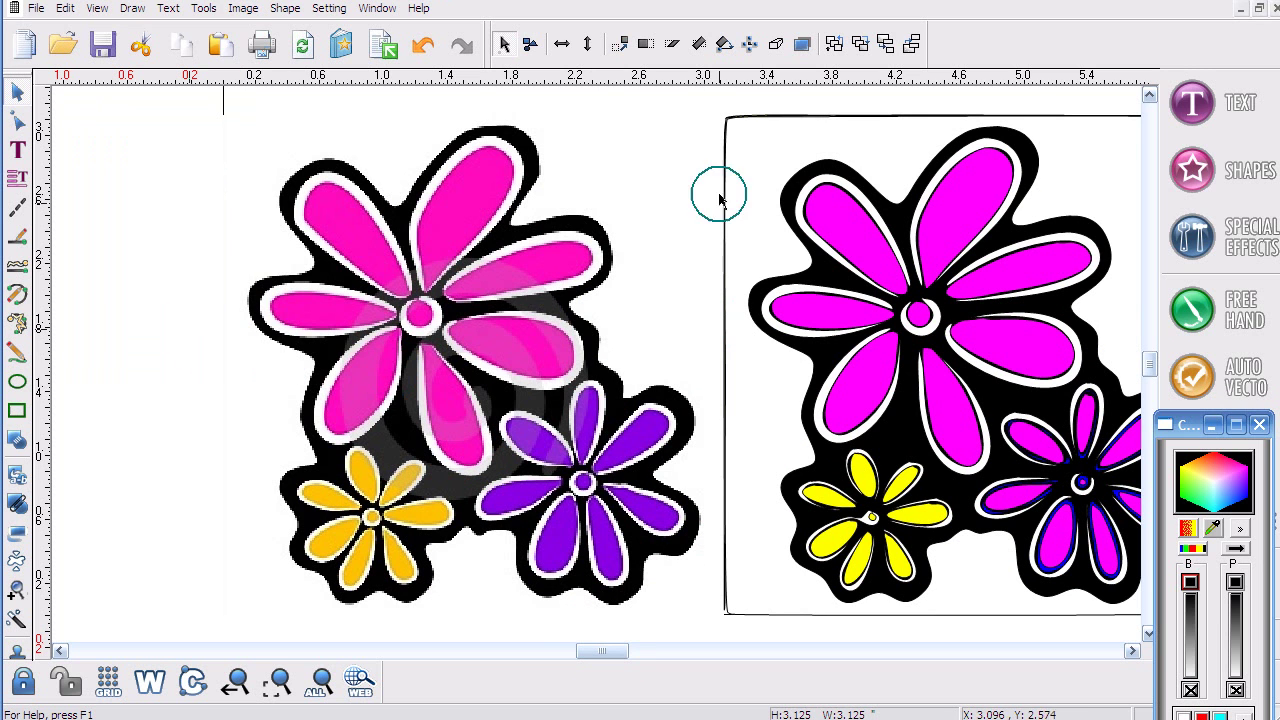
{"action": "left_click", "coordinate": [484, 334]}
{"action": "left_click_drag", "start_coordinate": [484, 334], "coordinate": [385, 330]}
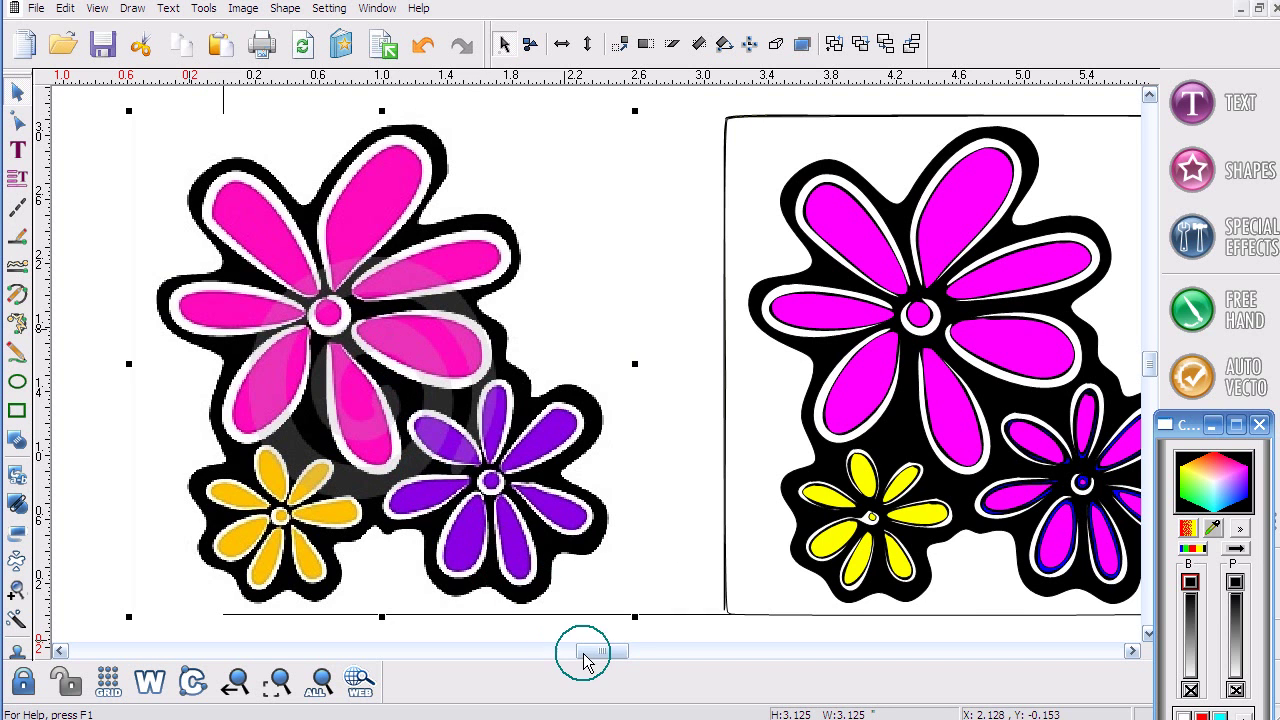
Pull the traced copy's black backing shape away from the petals.
{"action": "left_click_drag", "start_coordinate": [583, 655], "coordinate": [592, 651]}
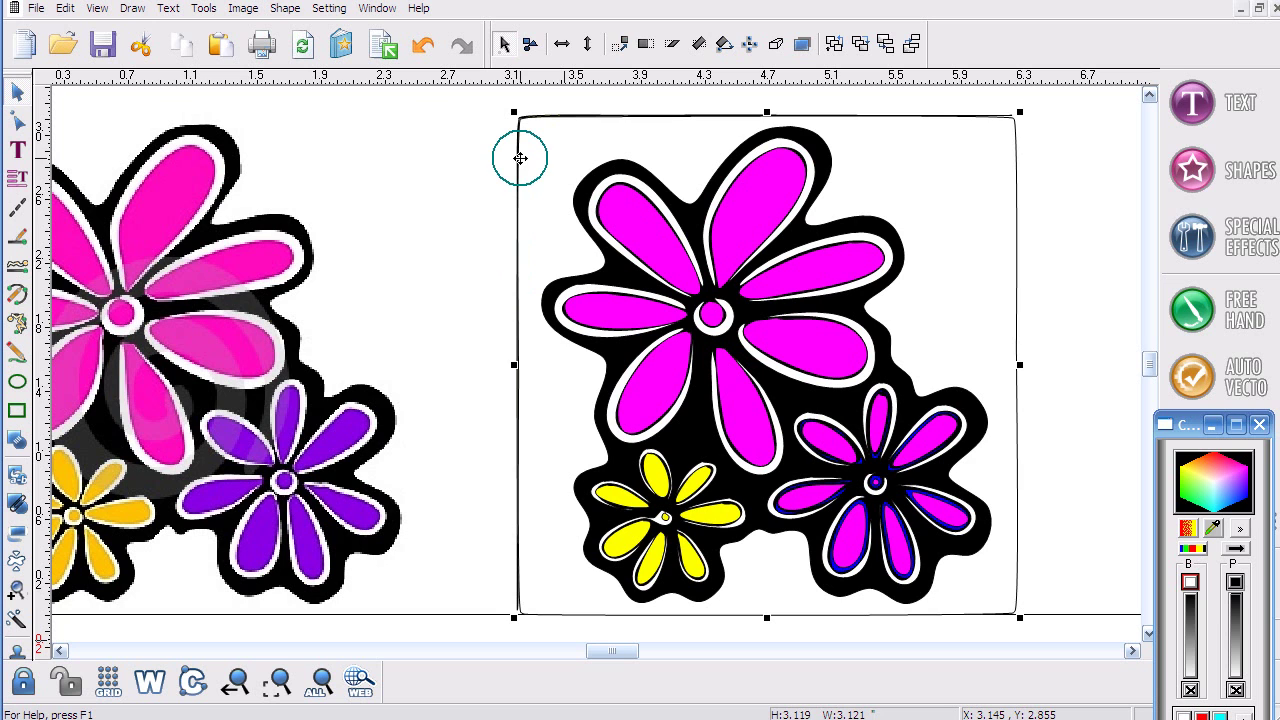
{"action": "left_click", "coordinate": [583, 129]}
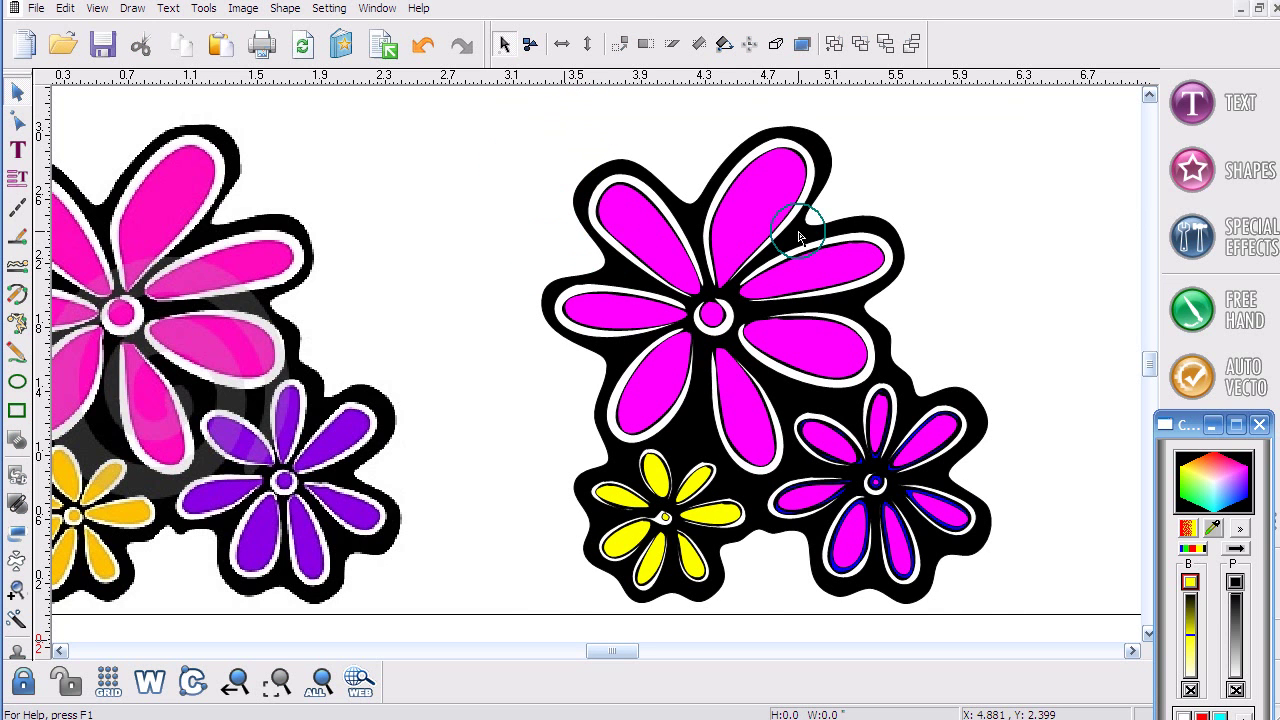
{"action": "left_click_drag", "start_coordinate": [799, 237], "coordinate": [983, 231]}
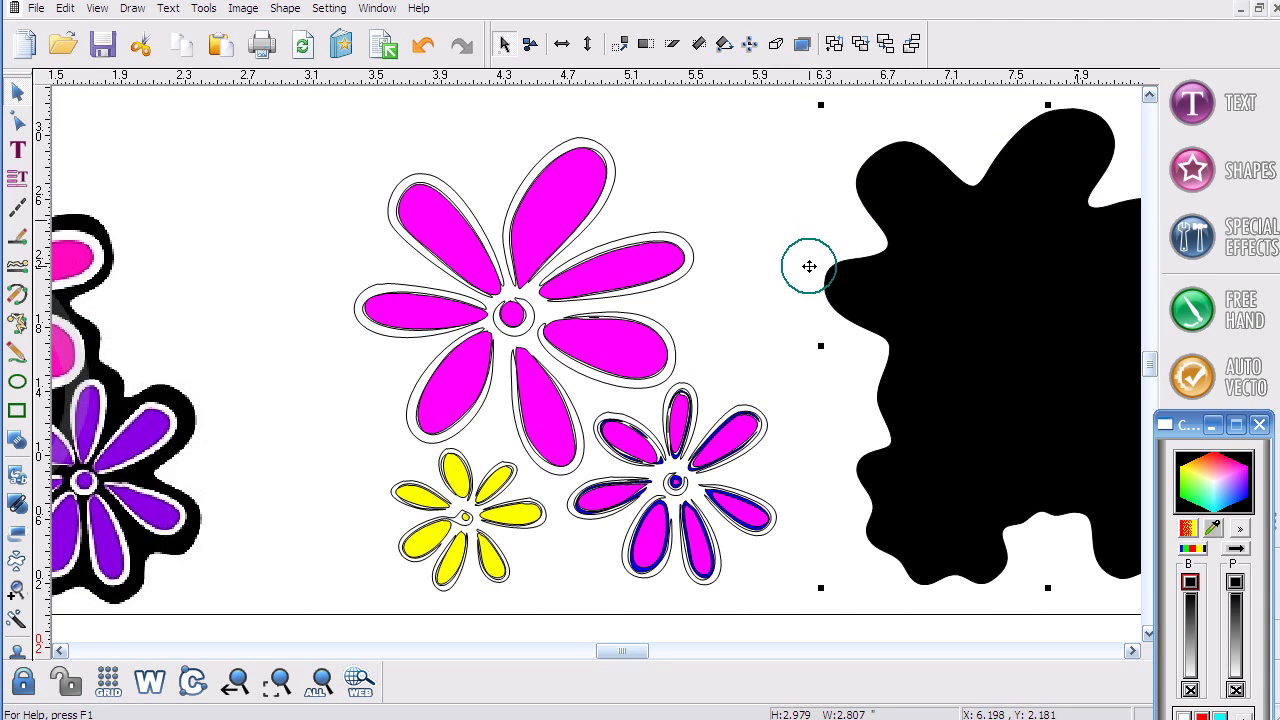
Pull the top petal's pink fill free and reshape its empty outline into a smooth teardrop.
{"action": "left_click", "coordinate": [550, 212]}
{"action": "left_click_drag", "start_coordinate": [541, 221], "coordinate": [718, 146]}
{"action": "left_click", "coordinate": [549, 158]}
{"action": "left_click_drag", "start_coordinate": [549, 158], "coordinate": [556, 236]}
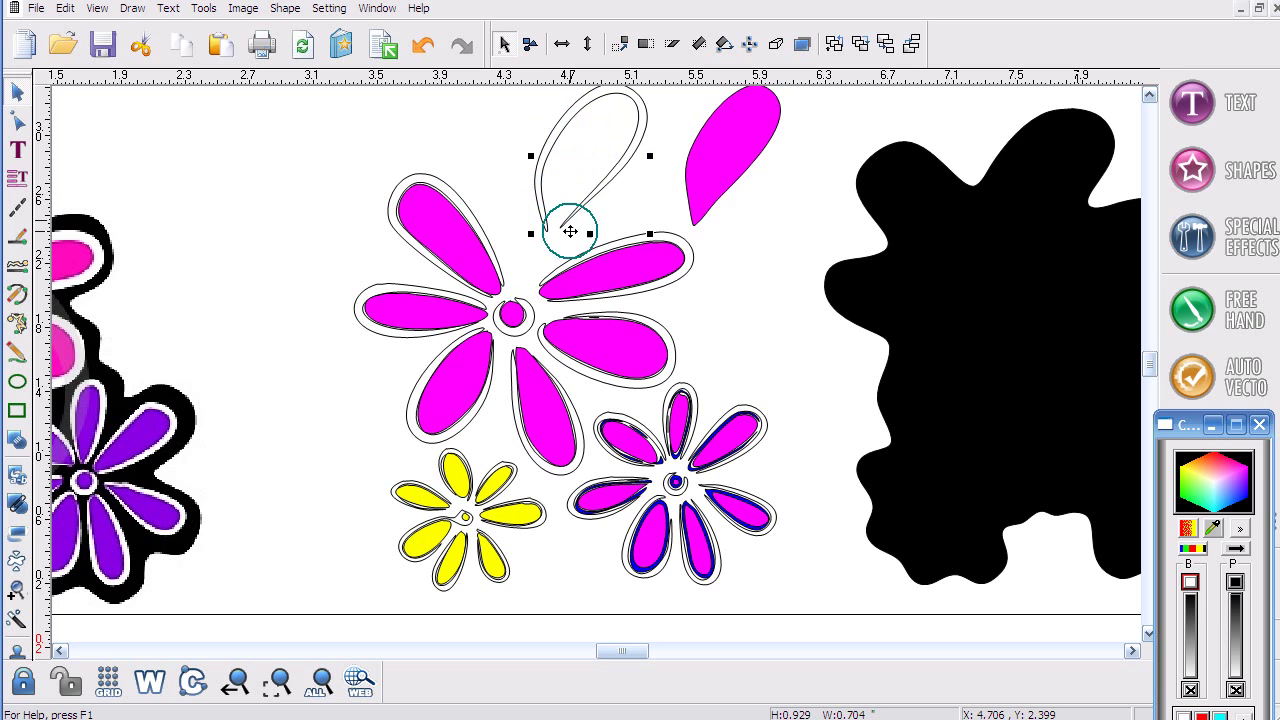
{"action": "mouse_move", "coordinate": [562, 227]}
{"action": "left_mouse_down"}
{"action": "mouse_move", "coordinate": [652, 147]}
{"action": "mouse_move", "coordinate": [694, 149]}
{"action": "mouse_move", "coordinate": [605, 110]}
{"action": "mouse_move", "coordinate": [558, 145]}
{"action": "mouse_move", "coordinate": [558, 190]}
{"action": "left_mouse_up"}
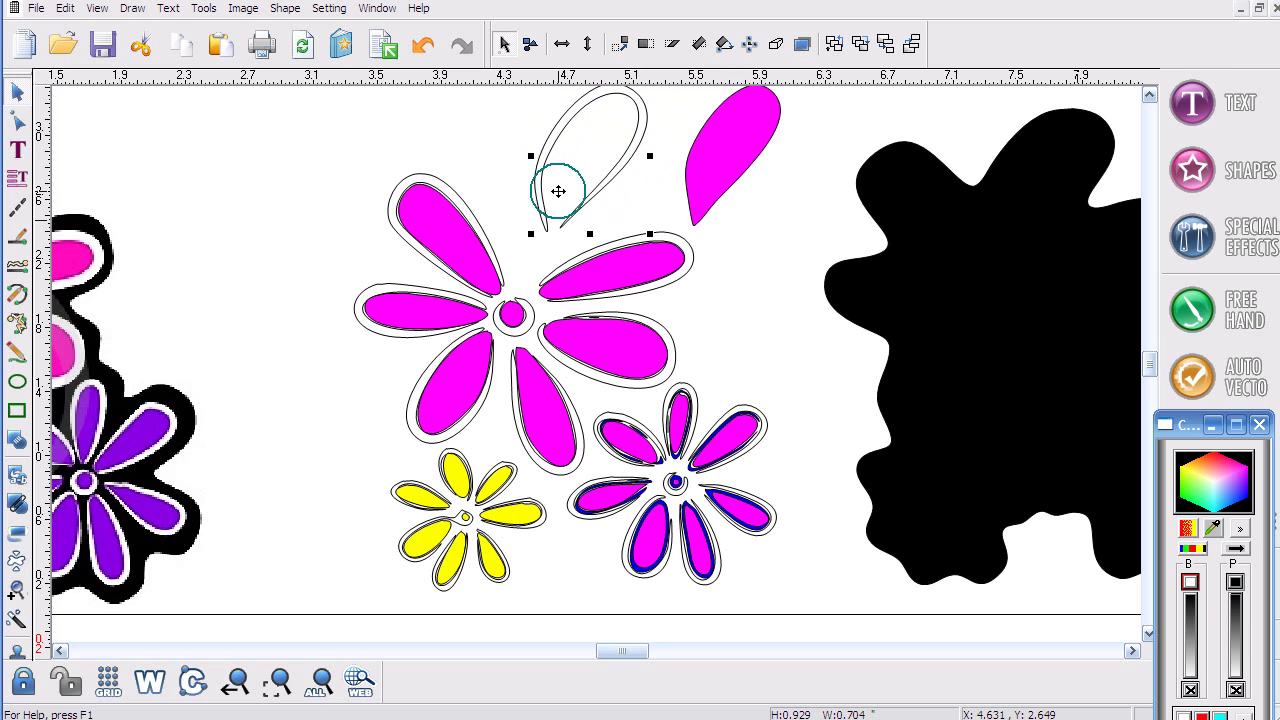
{"action": "left_click", "coordinate": [720, 140]}
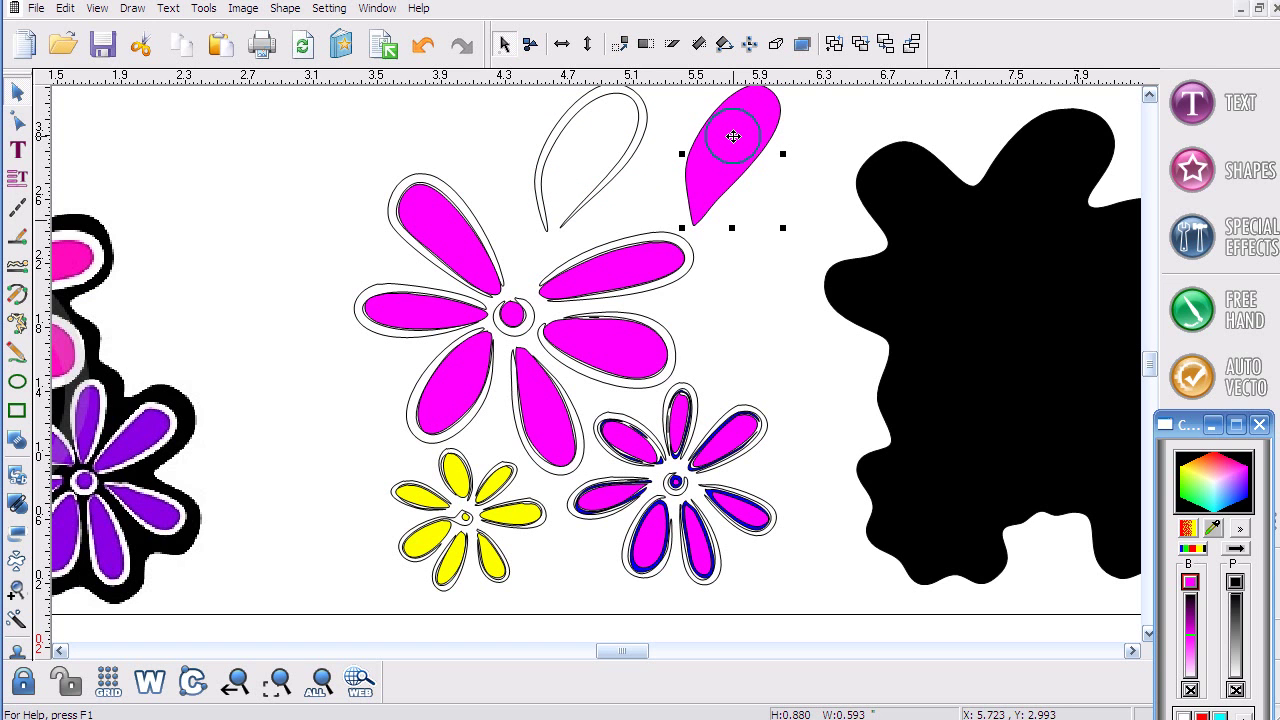
{"action": "mouse_move", "coordinate": [641, 147]}
{"action": "left_mouse_down"}
{"action": "mouse_move", "coordinate": [606, 157]}
{"action": "mouse_move", "coordinate": [611, 120]}
{"action": "left_mouse_up"}
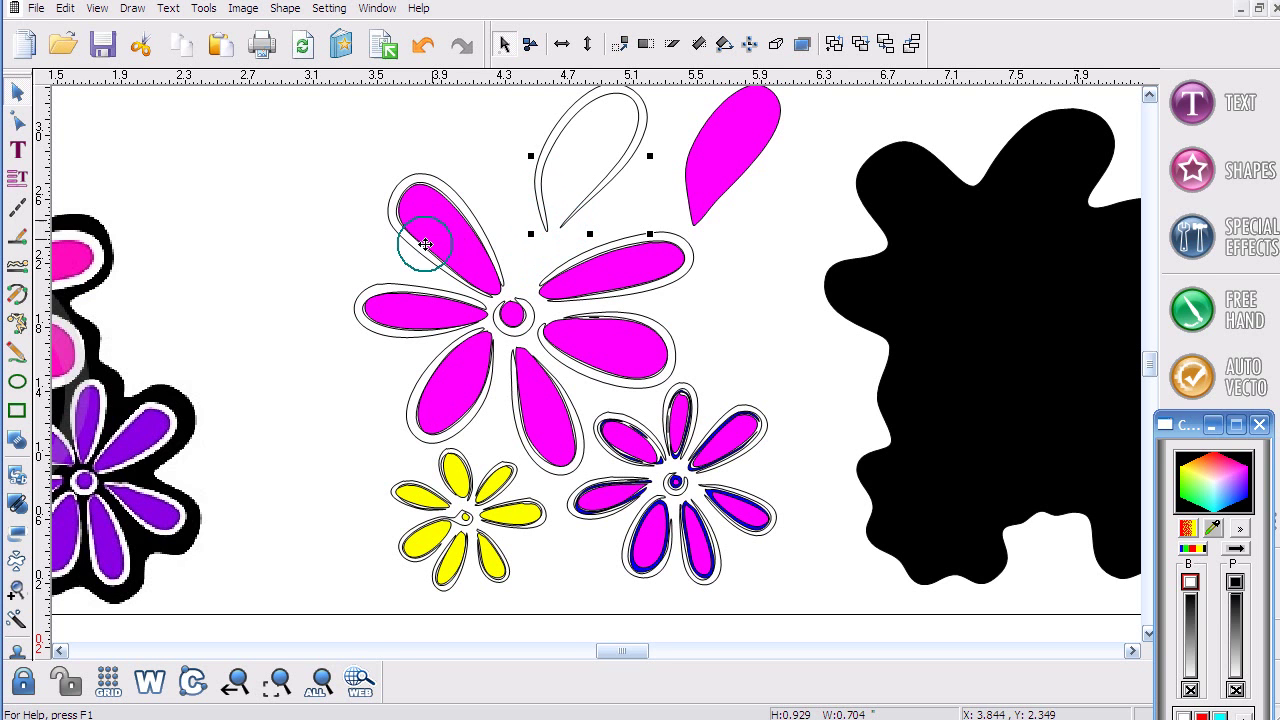
Move the original raster flowers to the page's upper left and zoom to fit them.
{"action": "left_click", "coordinate": [321, 682]}
{"action": "left_click", "coordinate": [391, 577]}
{"action": "left_click_drag", "start_coordinate": [371, 578], "coordinate": [393, 366]}
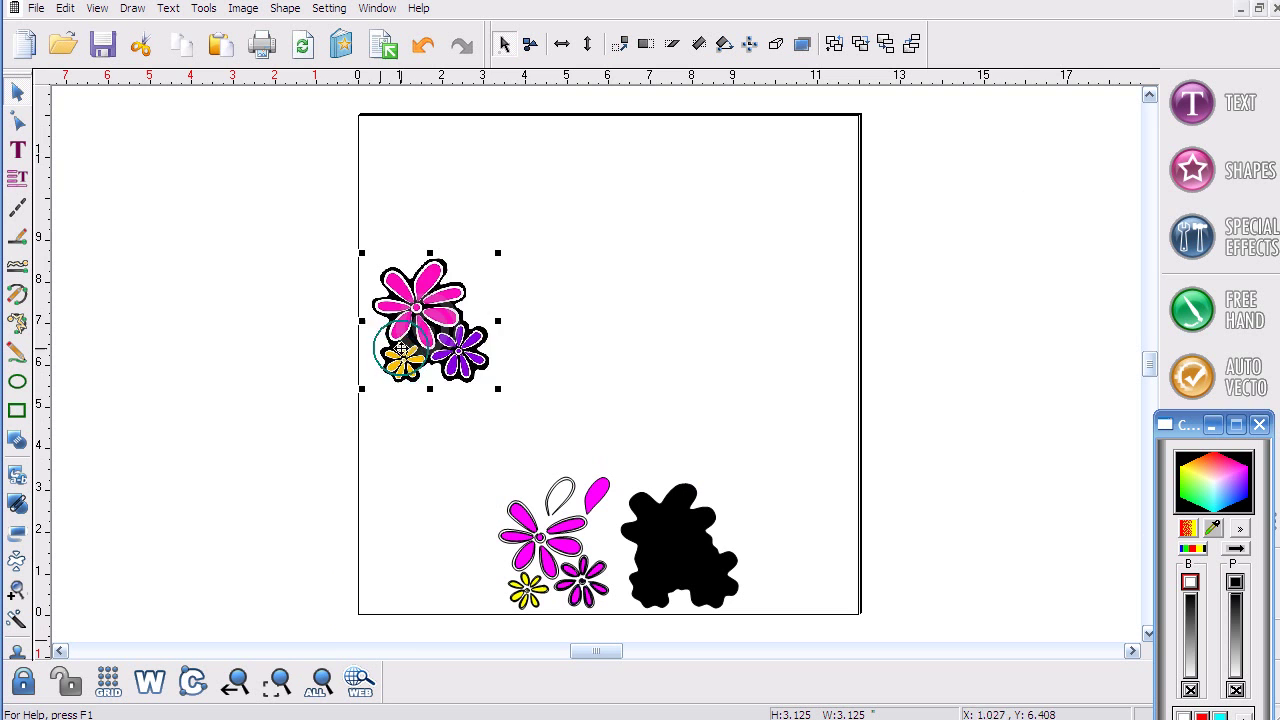
{"action": "left_click", "coordinate": [278, 681]}
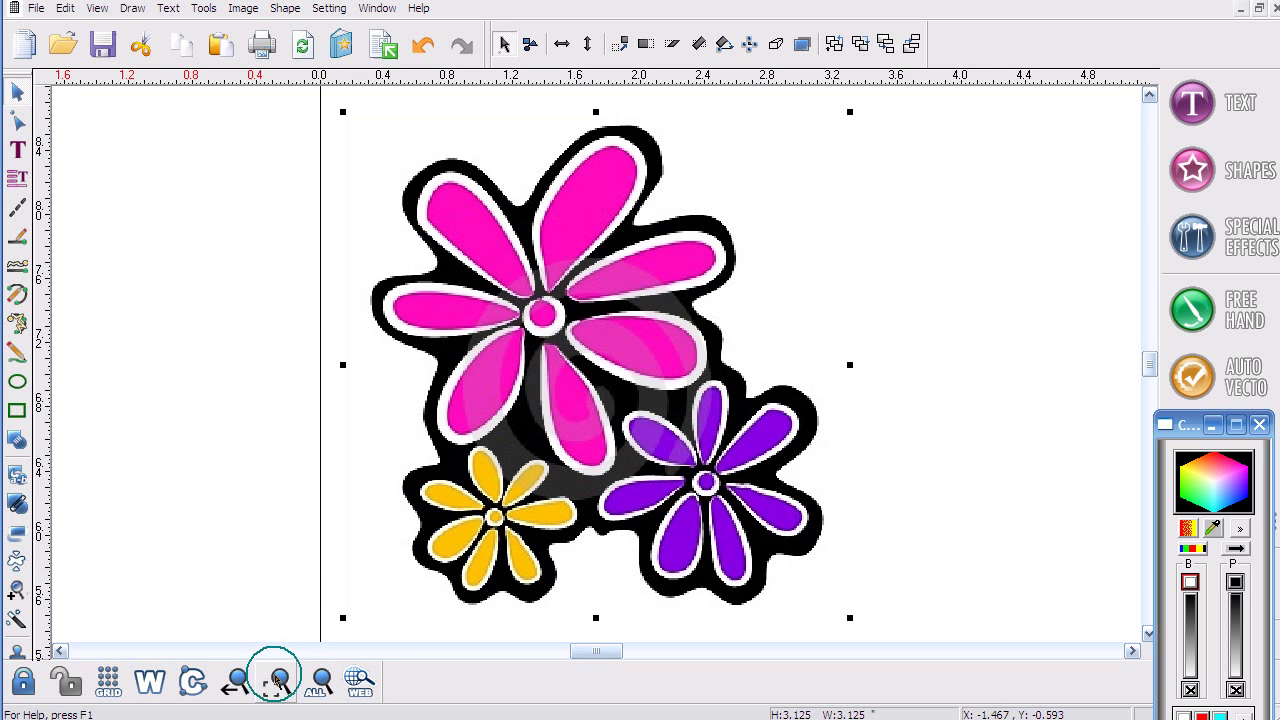
Magnify the area between the pink petals down to pixel level.
{"action": "left_click", "coordinate": [14, 590]}
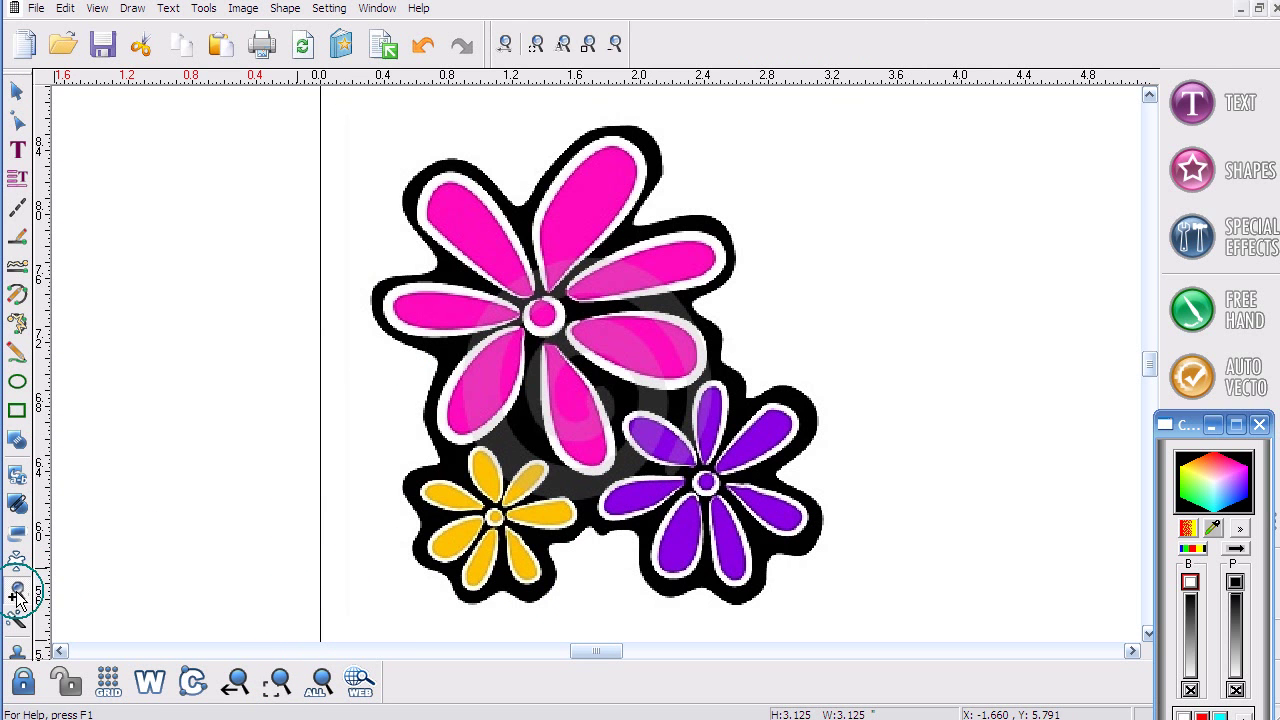
{"action": "left_click", "coordinate": [531, 272]}
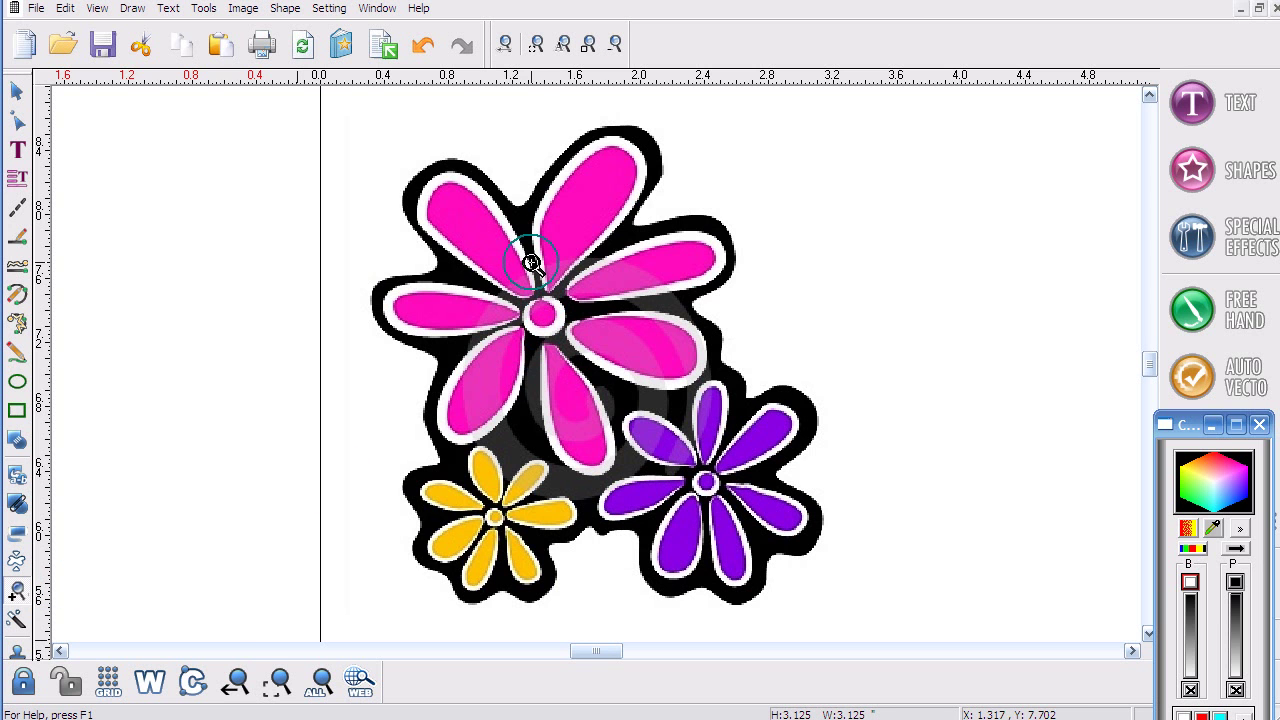
{"action": "left_click_drag", "start_coordinate": [552, 270], "coordinate": [585, 310]}
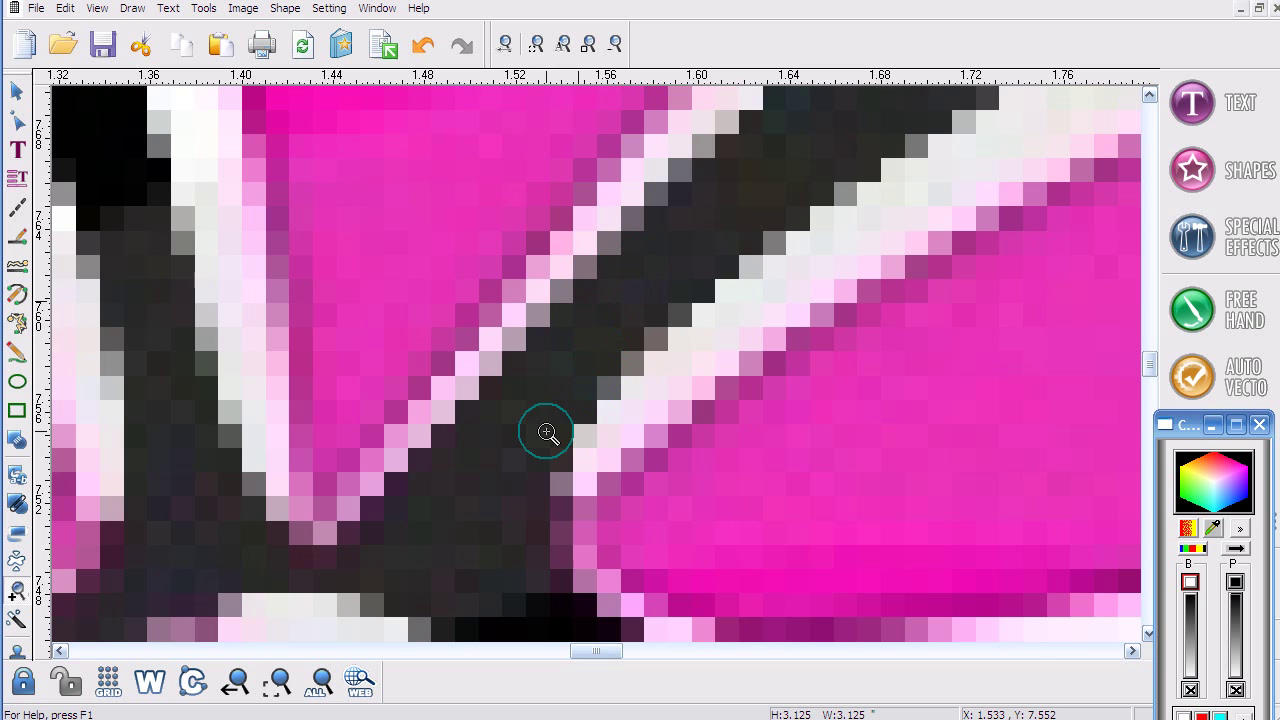
{"action": "scroll", "coordinate": [547, 432], "scroll_direction": "up", "scroll_amount": 2}
{"action": "scroll", "coordinate": [547, 432], "scroll_direction": "up", "scroll_amount": 2}
{"action": "scroll", "coordinate": [540, 410], "scroll_direction": "down", "scroll_amount": 4}
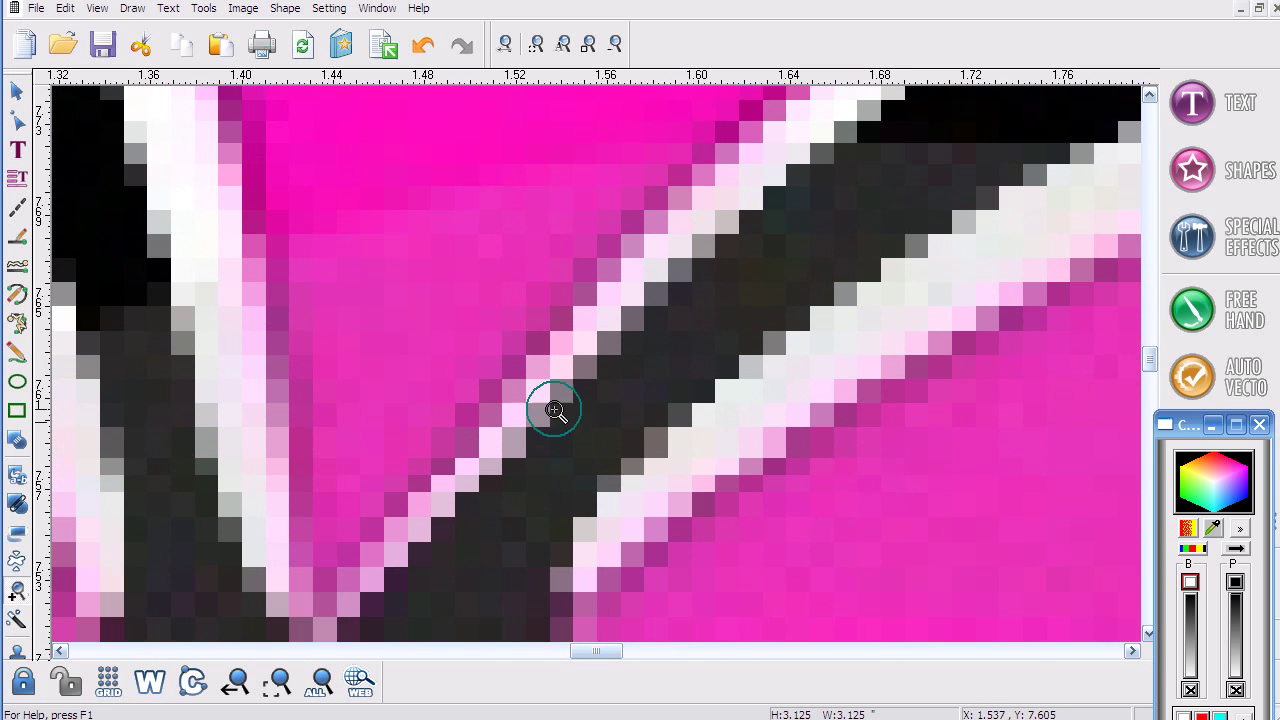
{"action": "scroll", "coordinate": [317, 385], "scroll_direction": "up", "scroll_amount": 6}
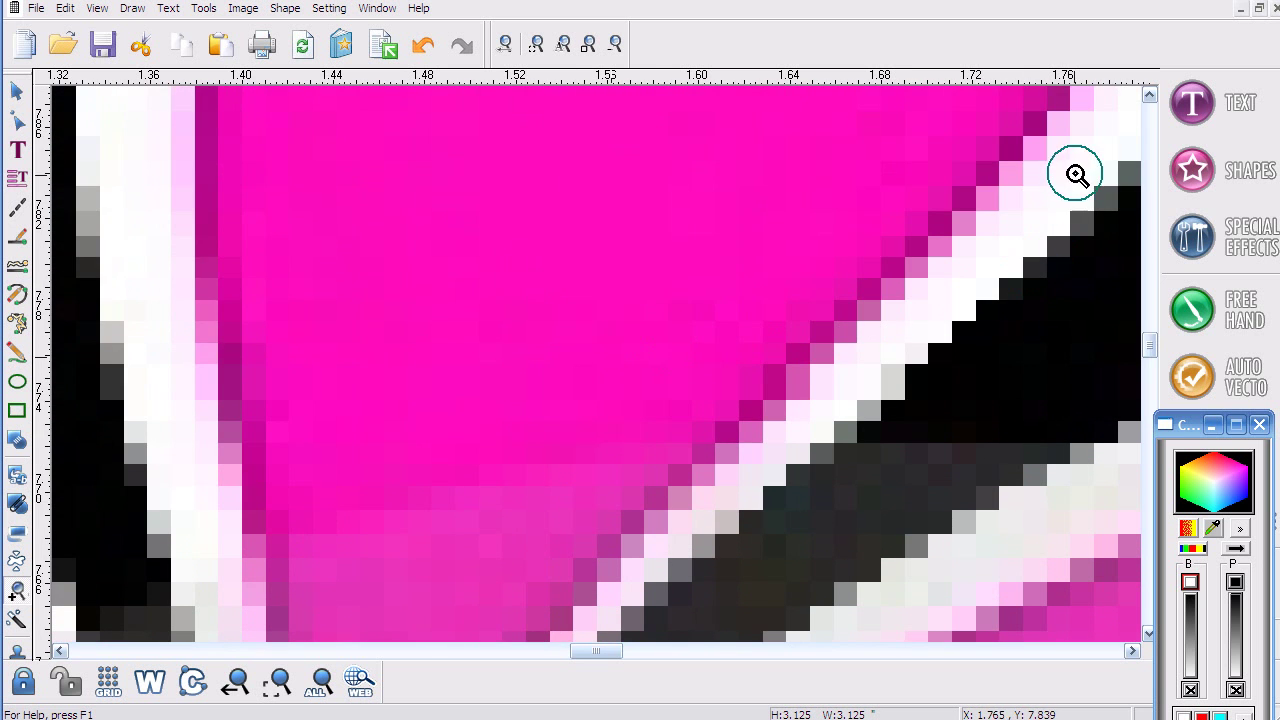
{"action": "scroll", "coordinate": [866, 370], "scroll_direction": "down", "scroll_amount": 4}
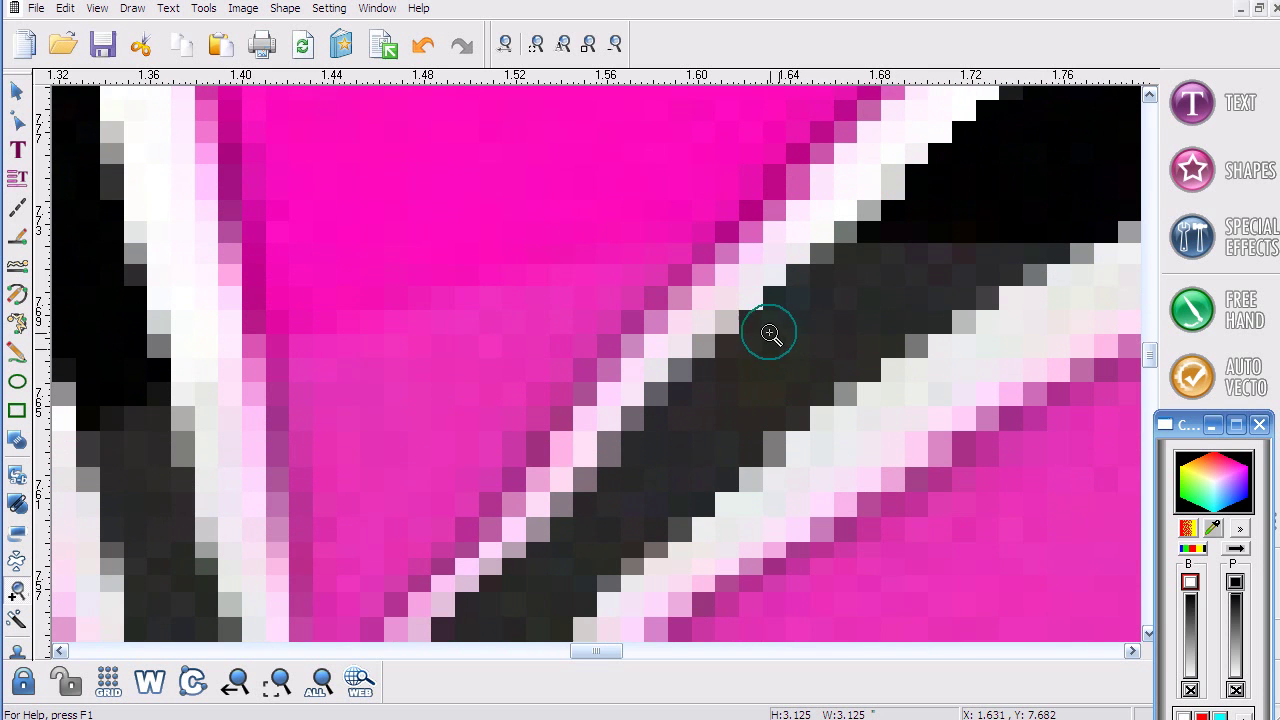
{"action": "scroll", "coordinate": [720, 303], "scroll_direction": "down", "scroll_amount": 2}
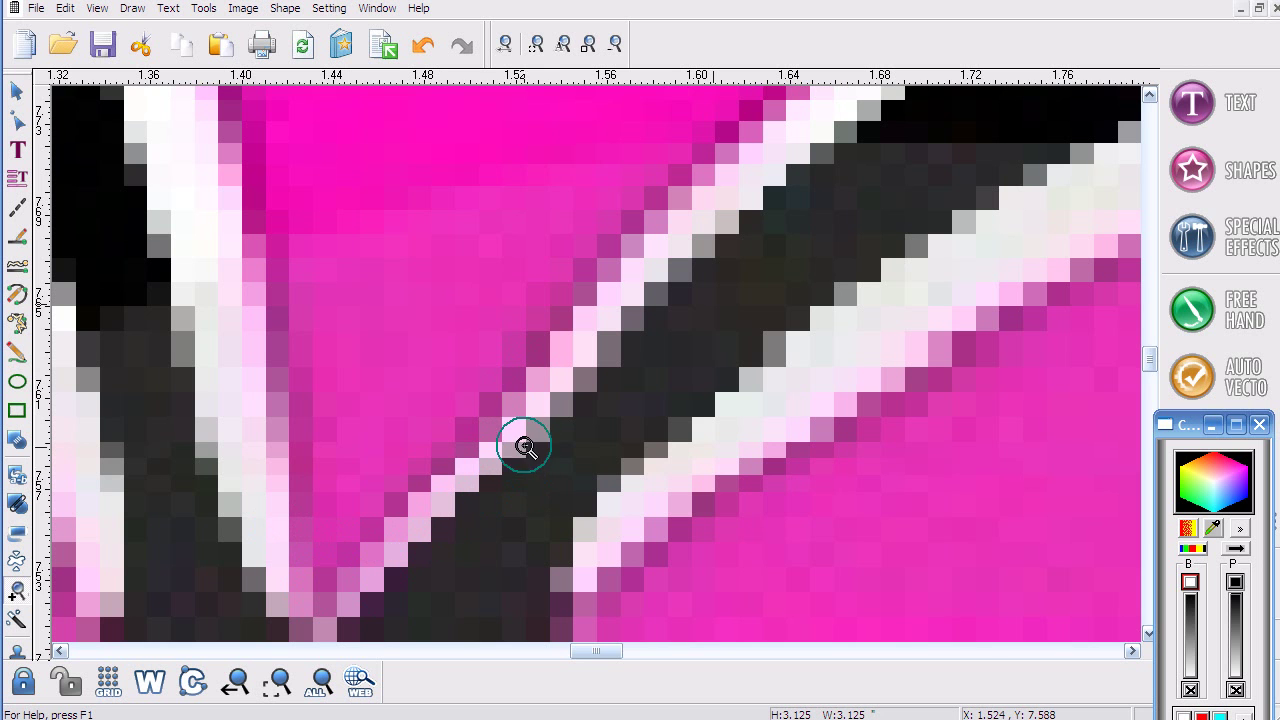
{"action": "scroll", "coordinate": [523, 330], "scroll_direction": "down", "scroll_amount": 2}
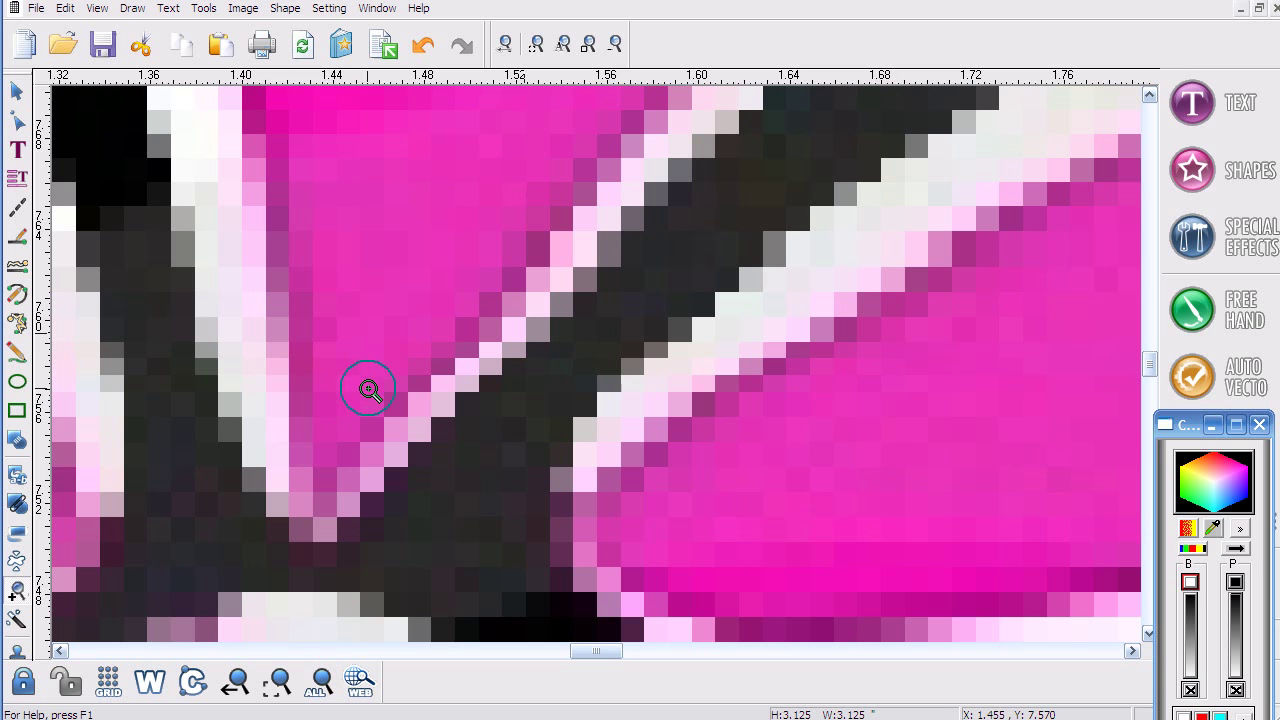
{"action": "left_click", "coordinate": [16, 91]}
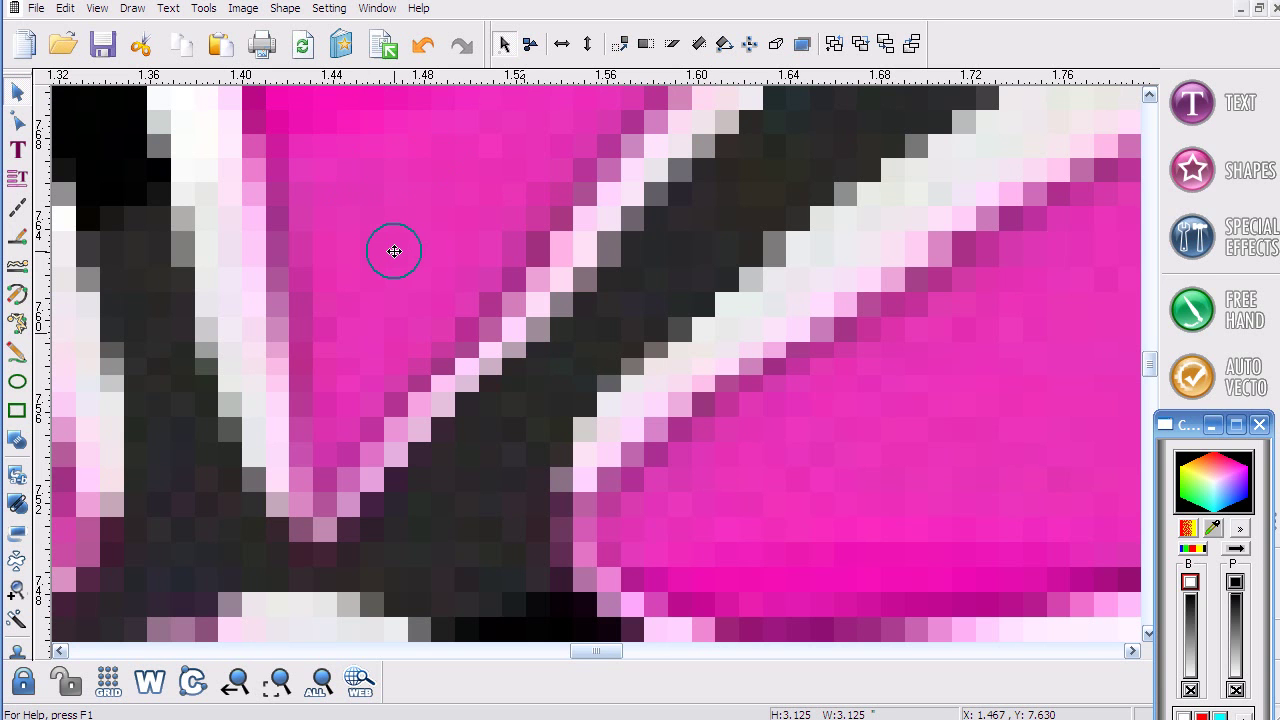
Open the Image > Vectorization > Edition raster touch-up panel.
{"action": "left_click", "coordinate": [242, 8]}
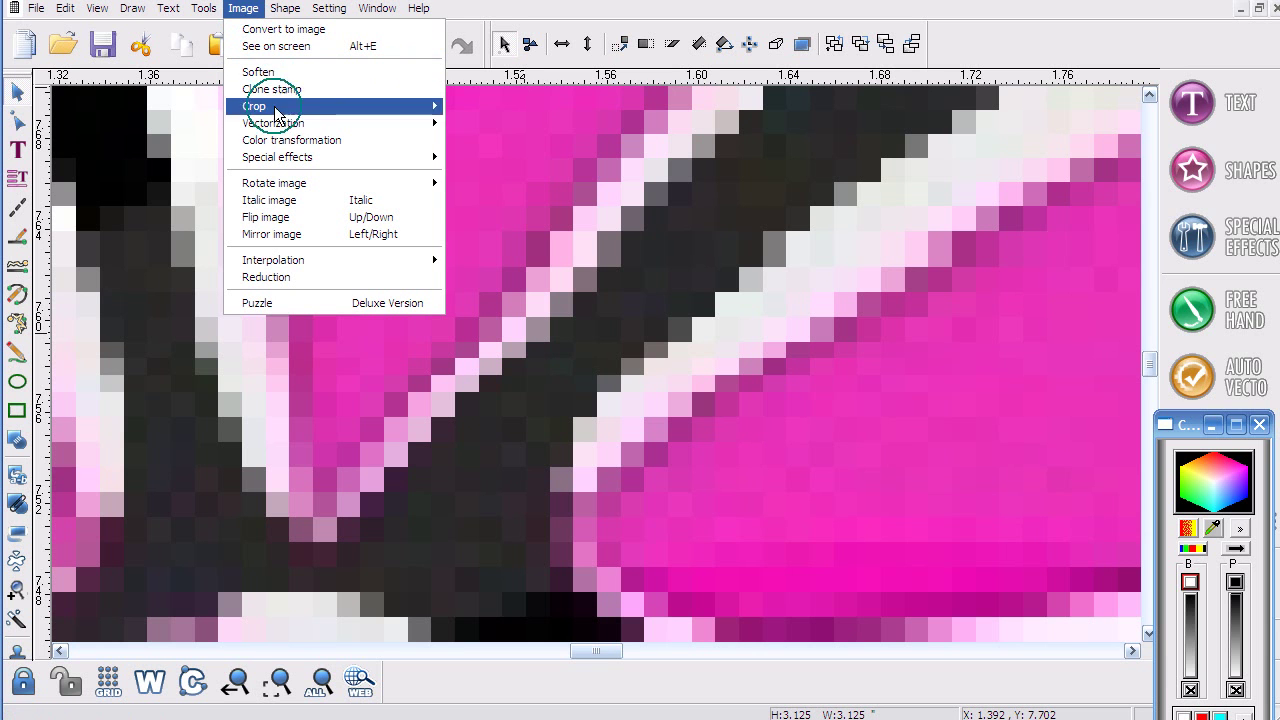
{"action": "mouse_move", "coordinate": [276, 125]}
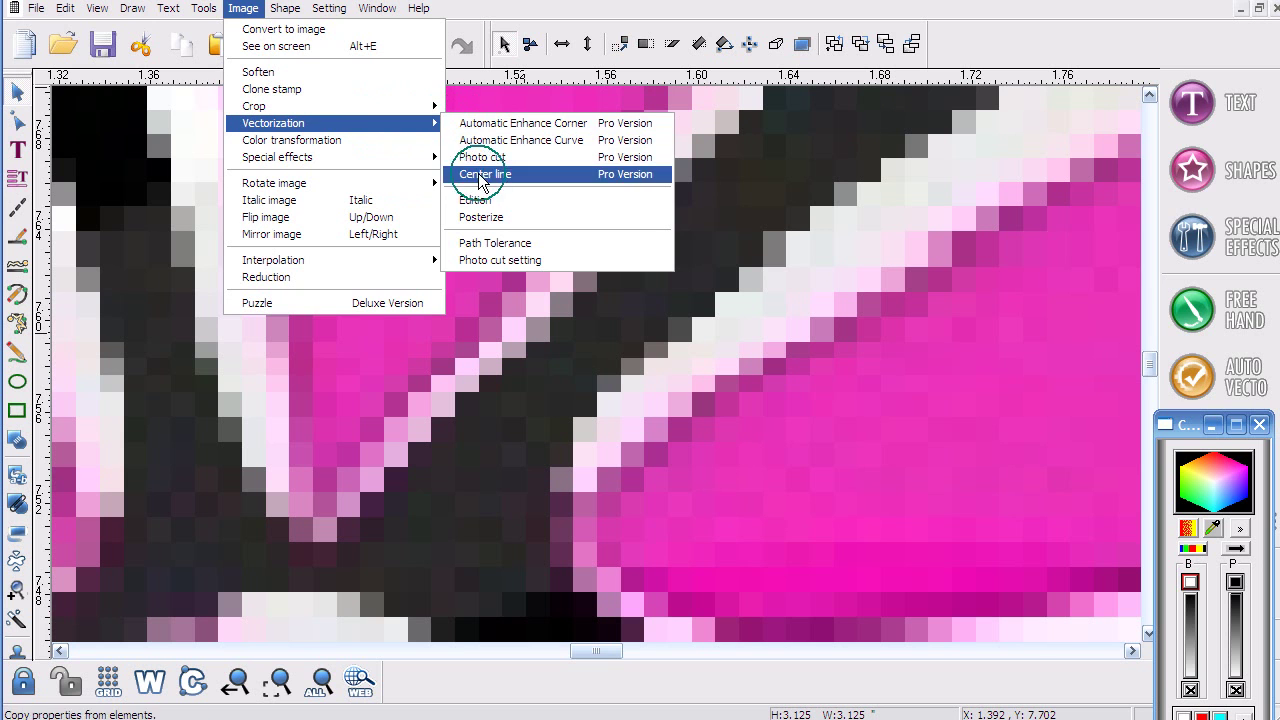
{"action": "left_click", "coordinate": [484, 202]}
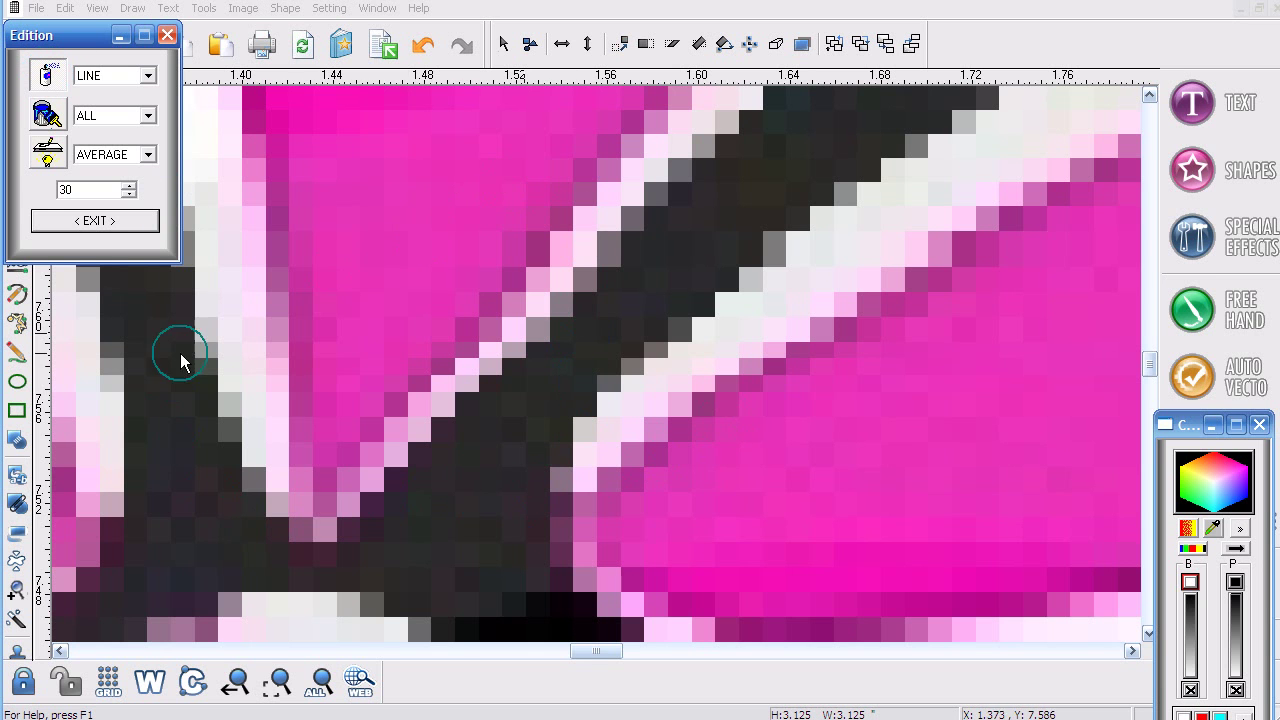
Set the Edition tool to LINE mode, change its value from 30 to 60, and accept Hue at 0 degrees.
{"action": "left_click", "coordinate": [146, 77]}
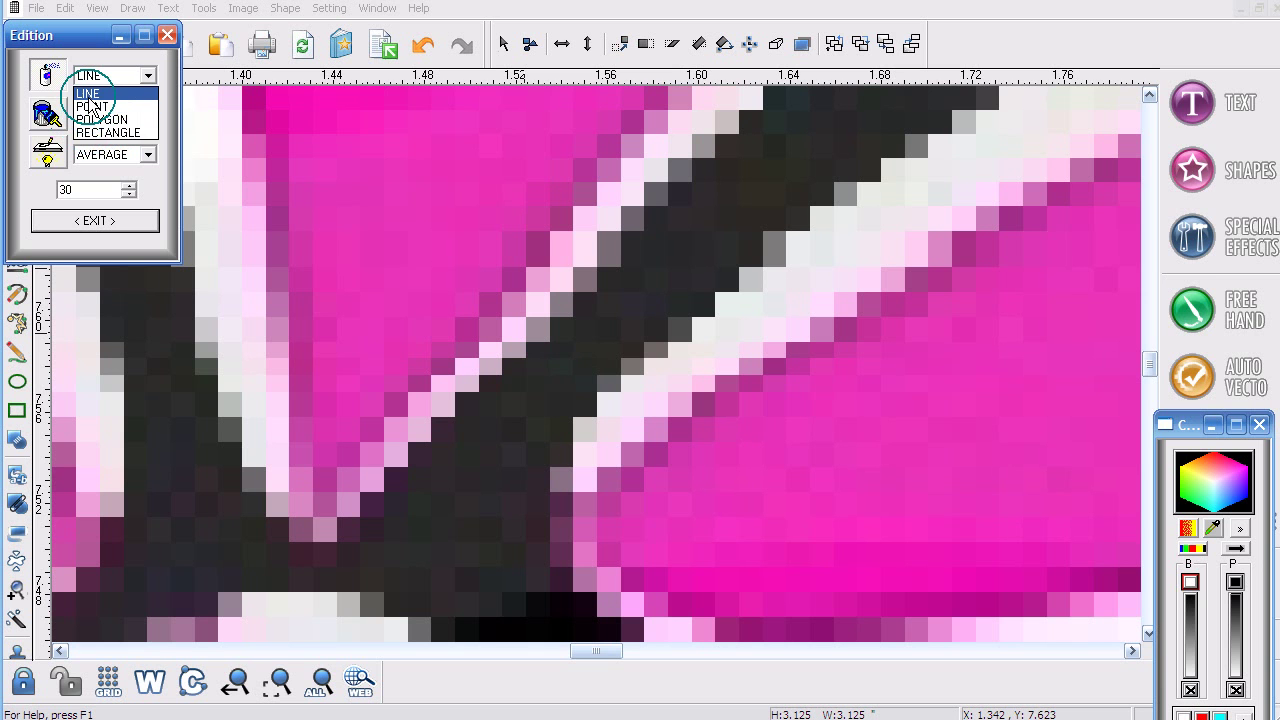
{"action": "left_click", "coordinate": [88, 94]}
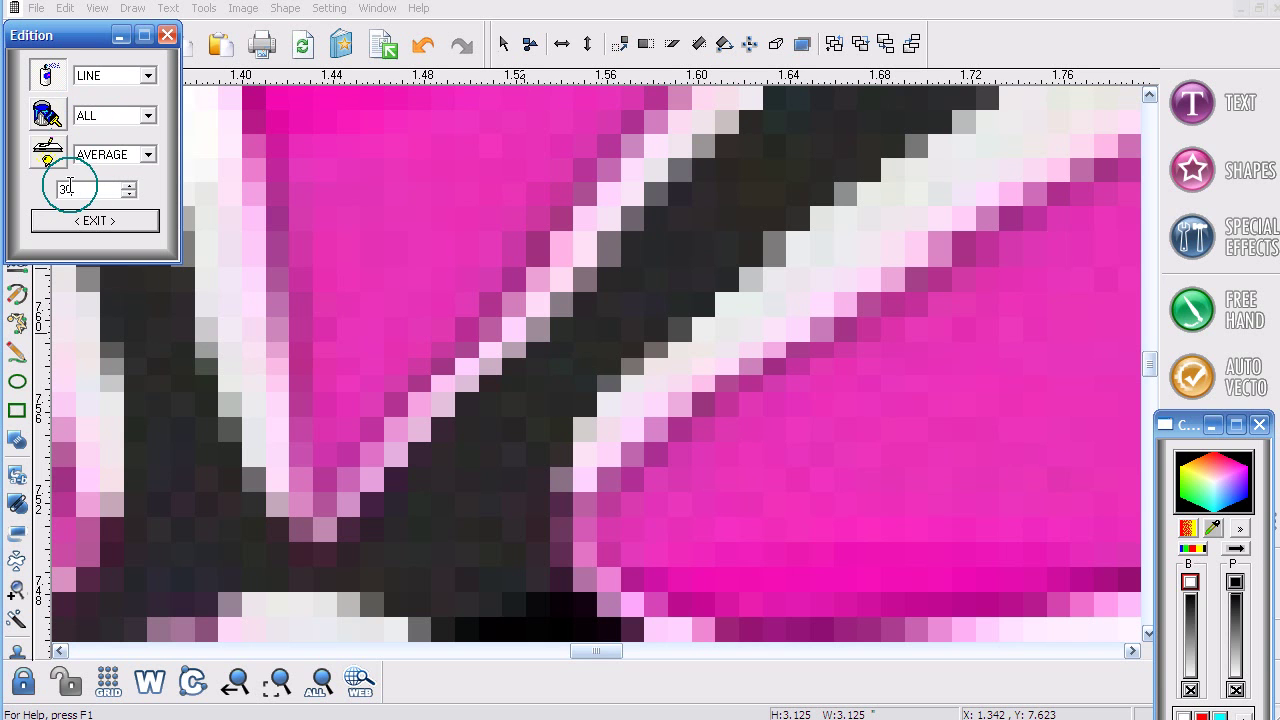
{"action": "left_click_drag", "start_coordinate": [70, 186], "coordinate": [30, 186]}
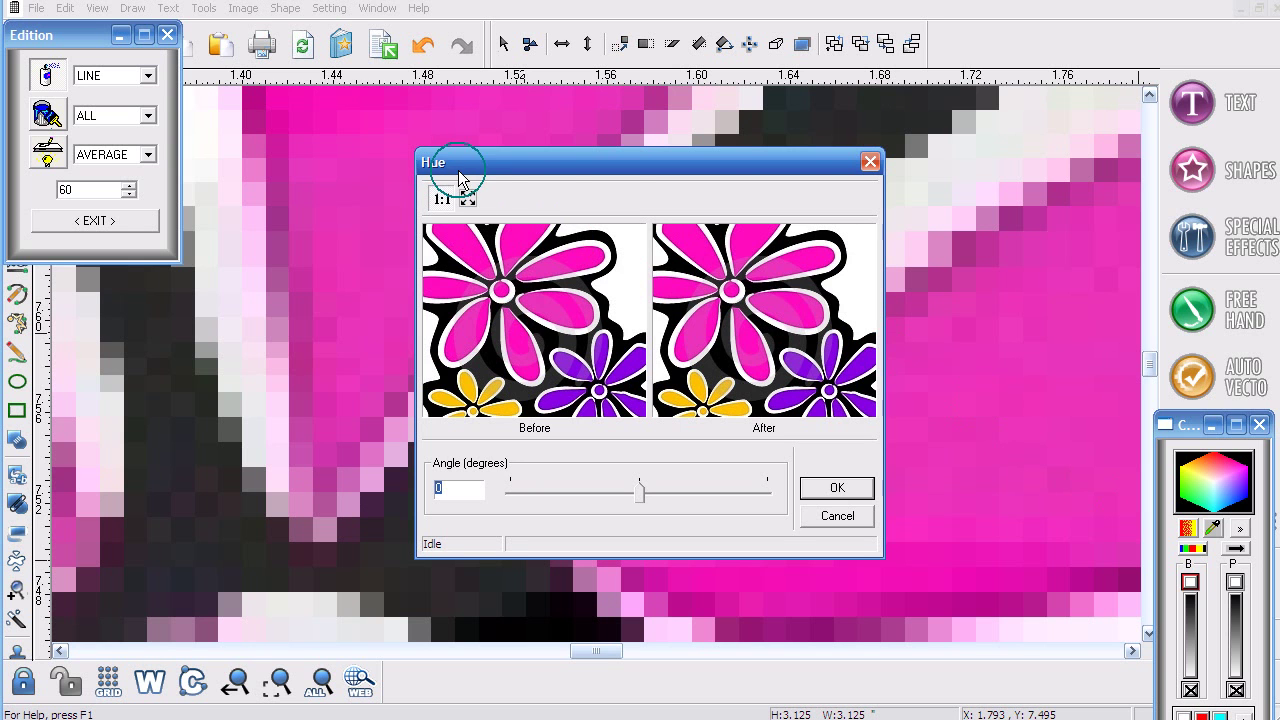
{"action": "left_click", "coordinate": [837, 488]}
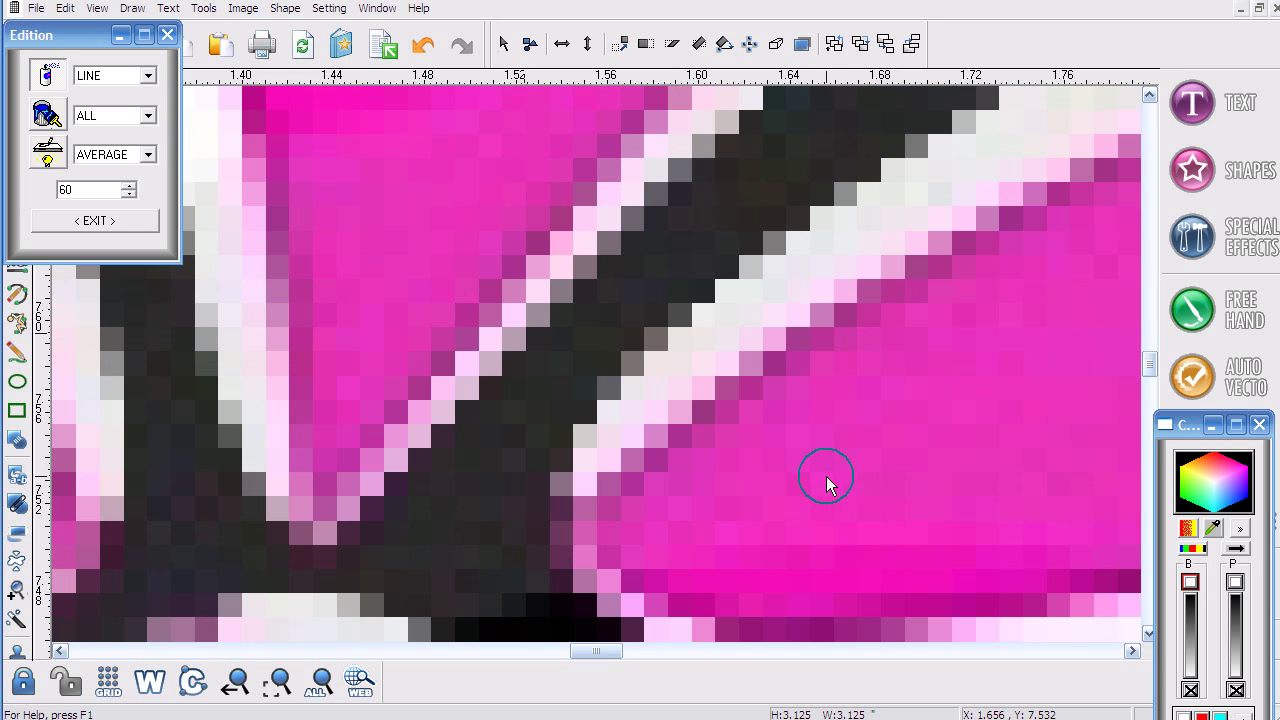
Draw clean white LINE strokes along the left petal edges.
{"action": "left_click", "coordinate": [42, 78]}
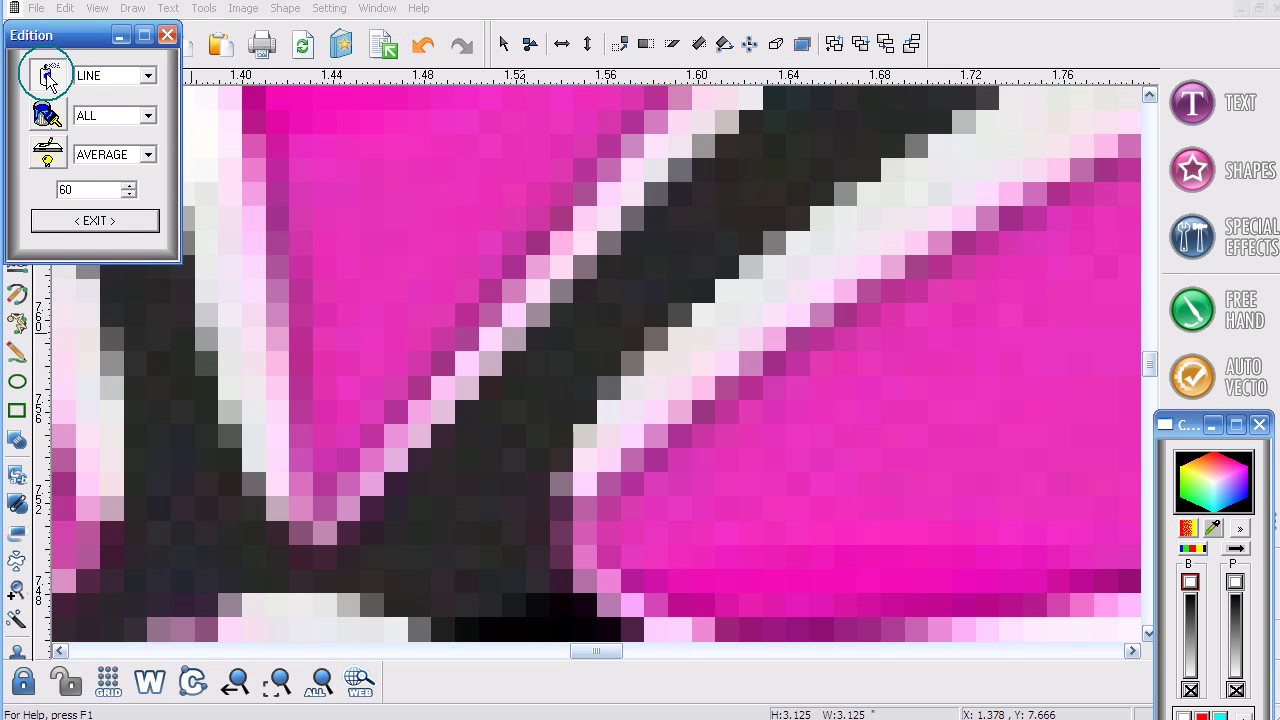
{"action": "left_click", "coordinate": [666, 138]}
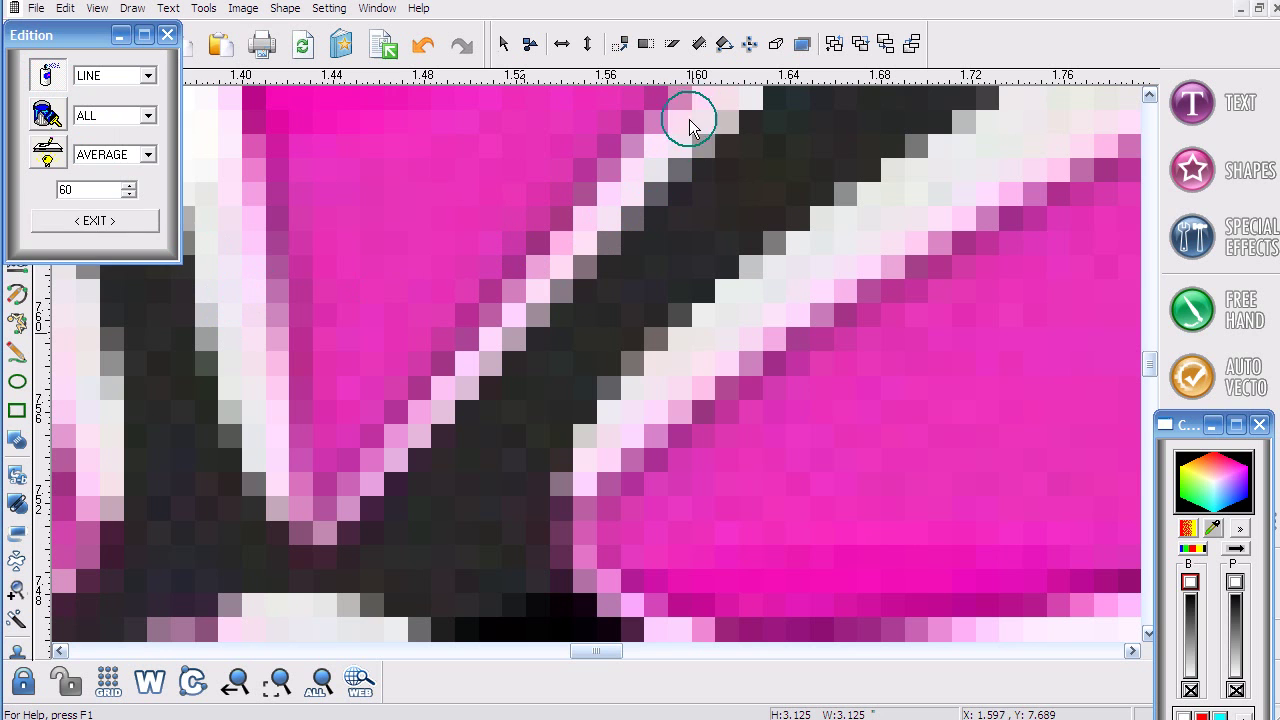
{"action": "left_click", "coordinate": [331, 510]}
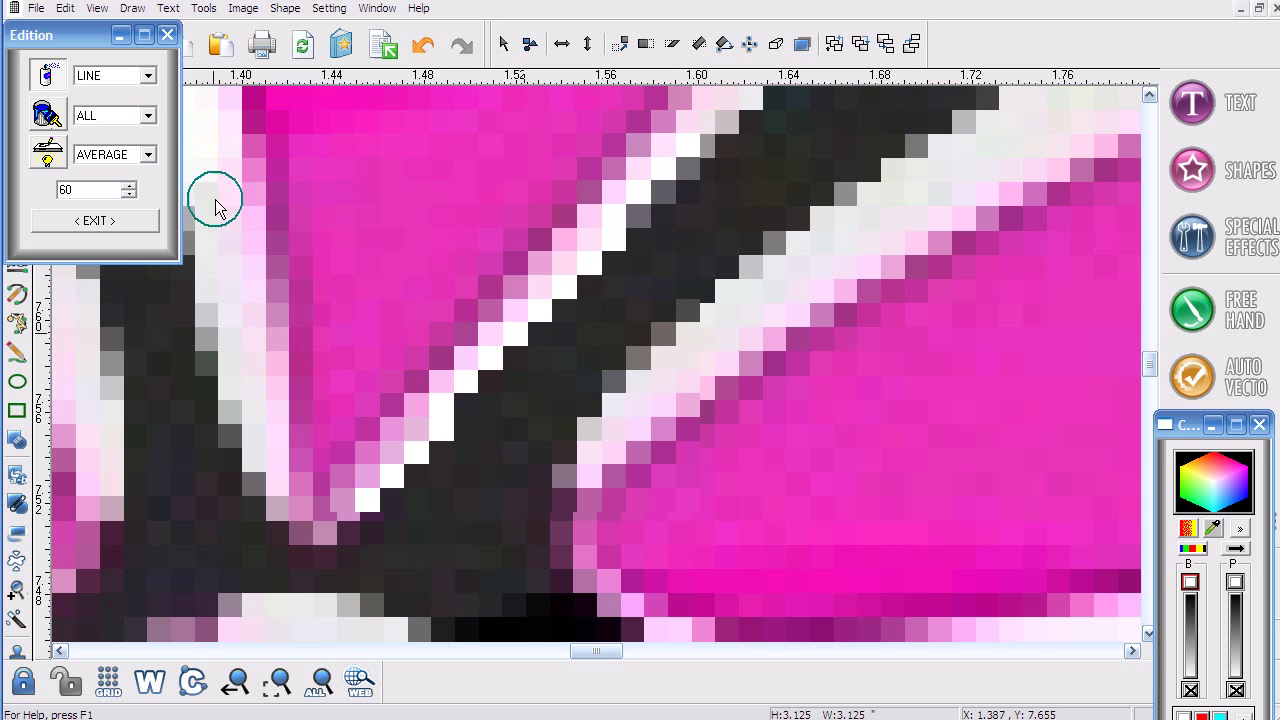
{"action": "left_click", "coordinate": [309, 509]}
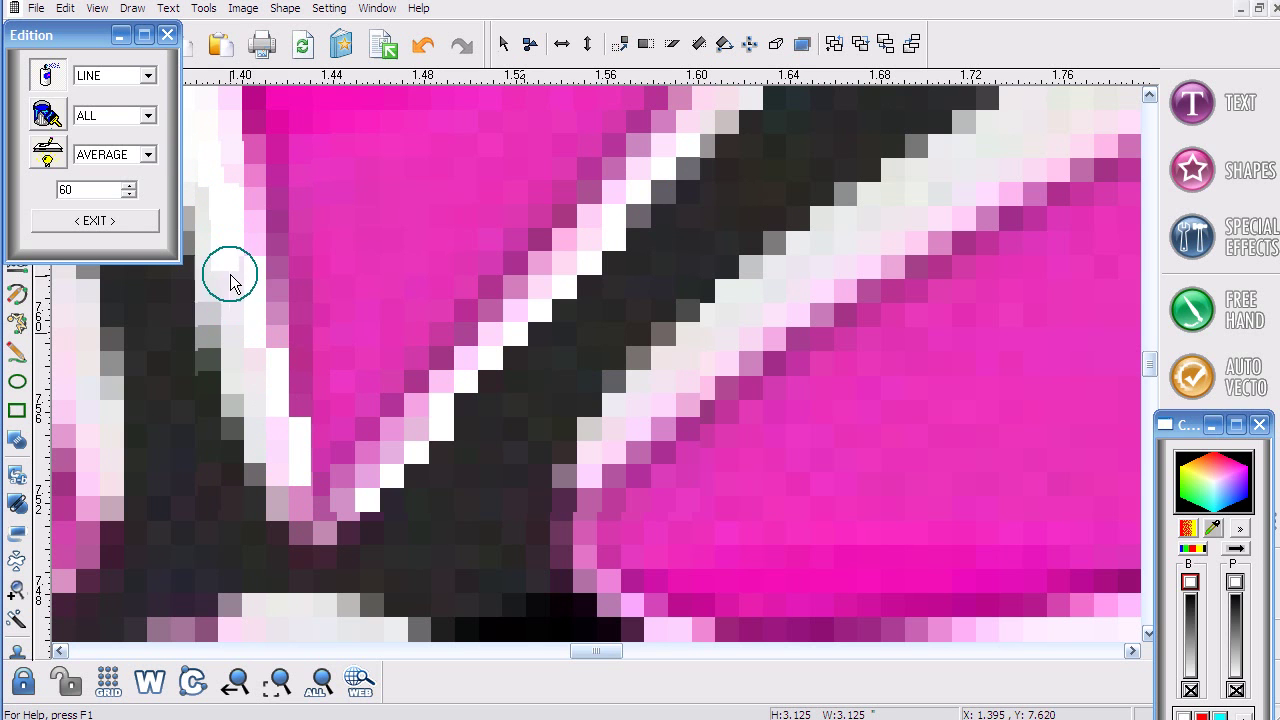
{"action": "mouse_move", "coordinate": [230, 268]}
{"action": "left_mouse_down"}
{"action": "mouse_move", "coordinate": [248, 326]}
{"action": "mouse_move", "coordinate": [233, 278]}
{"action": "mouse_move", "coordinate": [261, 396]}
{"action": "mouse_move", "coordinate": [240, 331]}
{"action": "mouse_move", "coordinate": [272, 381]}
{"action": "mouse_move", "coordinate": [268, 370]}
{"action": "mouse_move", "coordinate": [254, 350]}
{"action": "mouse_move", "coordinate": [314, 503]}
{"action": "mouse_move", "coordinate": [302, 483]}
{"action": "mouse_move", "coordinate": [334, 489]}
{"action": "mouse_move", "coordinate": [297, 494]}
{"action": "mouse_move", "coordinate": [322, 500]}
{"action": "mouse_move", "coordinate": [432, 417]}
{"action": "mouse_move", "coordinate": [390, 461]}
{"action": "mouse_move", "coordinate": [518, 324]}
{"action": "mouse_move", "coordinate": [643, 274]}
{"action": "left_mouse_up"}
Smooth the remaining rough pink-to-white petal edges, then exit the Edition panel.
{"action": "scroll", "coordinate": [670, 270], "scroll_direction": "up", "scroll_amount": 3}
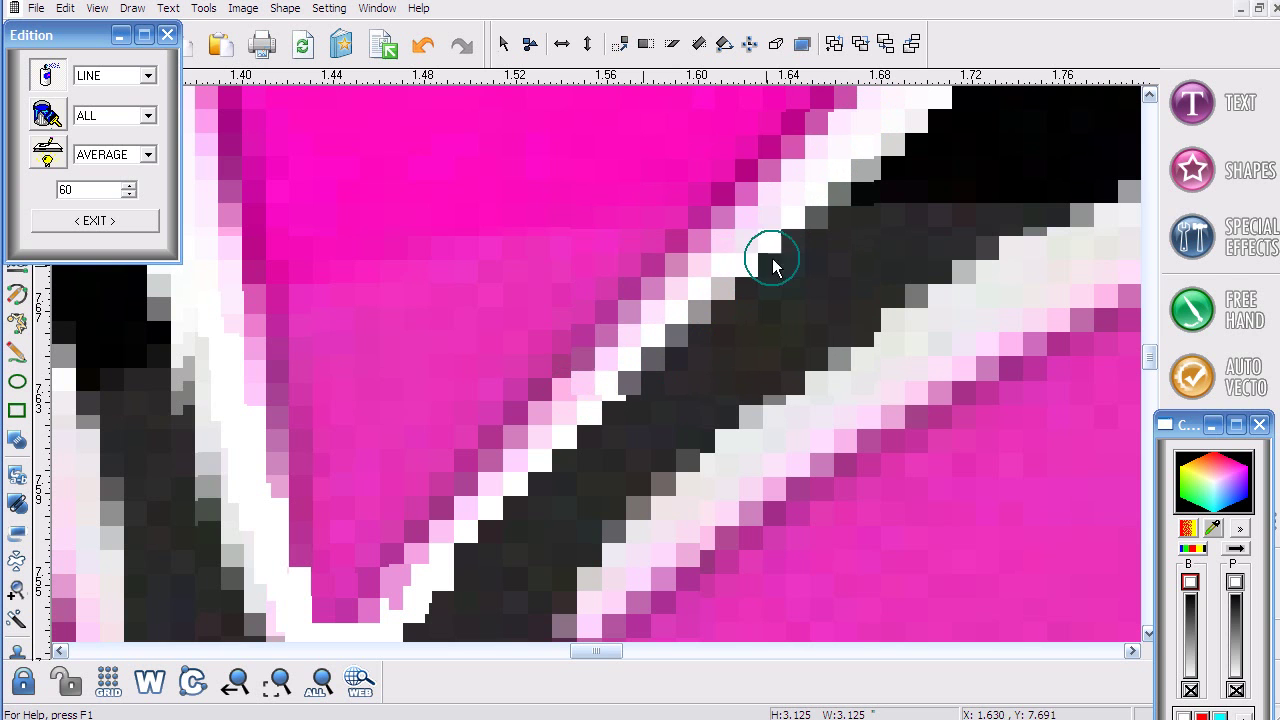
{"action": "mouse_move", "coordinate": [640, 358]}
{"action": "left_mouse_down"}
{"action": "mouse_move", "coordinate": [531, 436]}
{"action": "mouse_move", "coordinate": [577, 418]}
{"action": "left_mouse_up"}
{"action": "mouse_move", "coordinate": [435, 559]}
{"action": "left_mouse_down"}
{"action": "mouse_move", "coordinate": [579, 455]}
{"action": "mouse_move", "coordinate": [595, 405]}
{"action": "mouse_move", "coordinate": [434, 543]}
{"action": "left_mouse_up"}
{"action": "scroll", "coordinate": [558, 452], "scroll_direction": "down", "scroll_amount": 1}
{"action": "scroll", "coordinate": [558, 452], "scroll_direction": "down", "scroll_amount": 1}
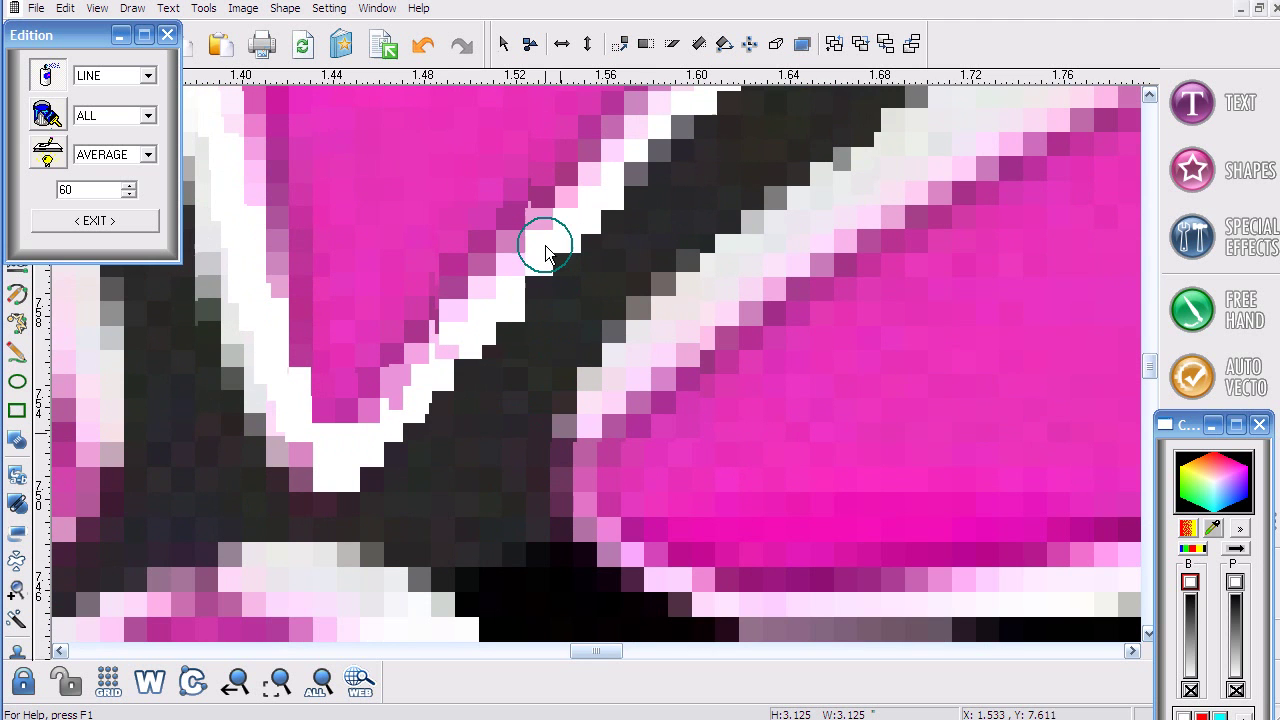
{"action": "left_click_drag", "start_coordinate": [549, 249], "coordinate": [383, 420]}
{"action": "scroll", "coordinate": [609, 323], "scroll_direction": "up", "scroll_amount": 5}
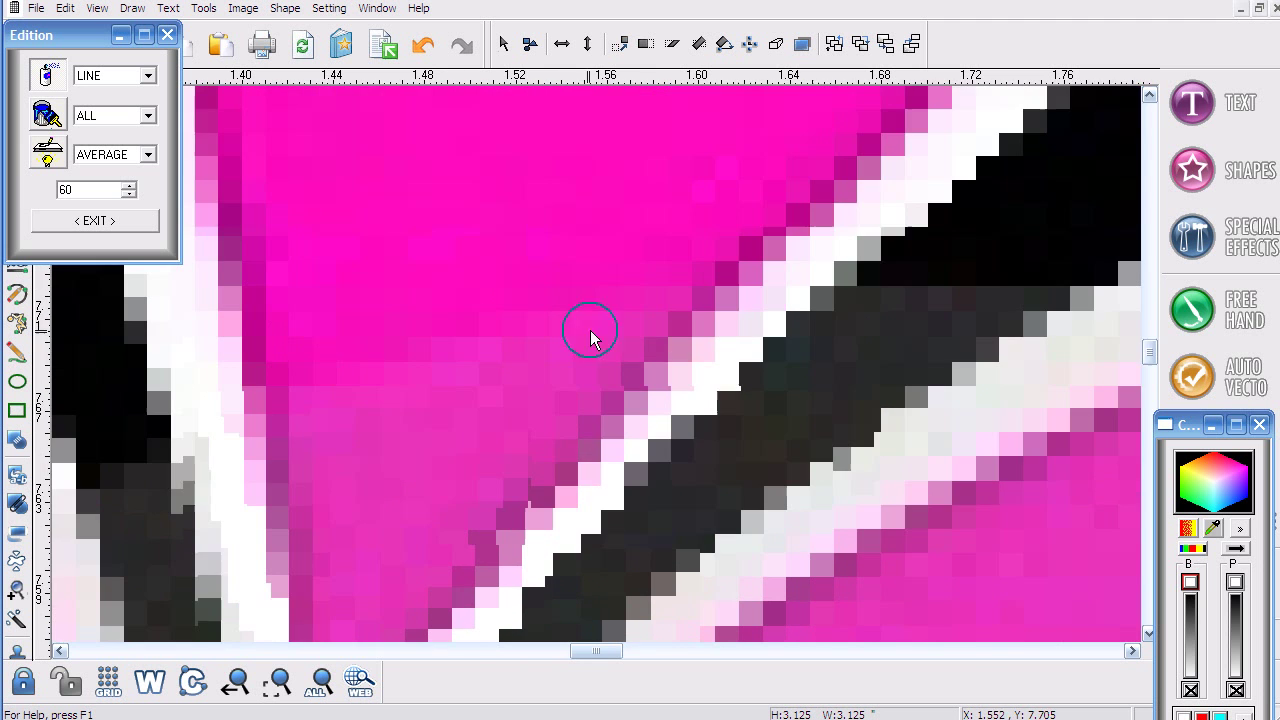
{"action": "scroll", "coordinate": [990, 222], "scroll_direction": "down", "scroll_amount": 1}
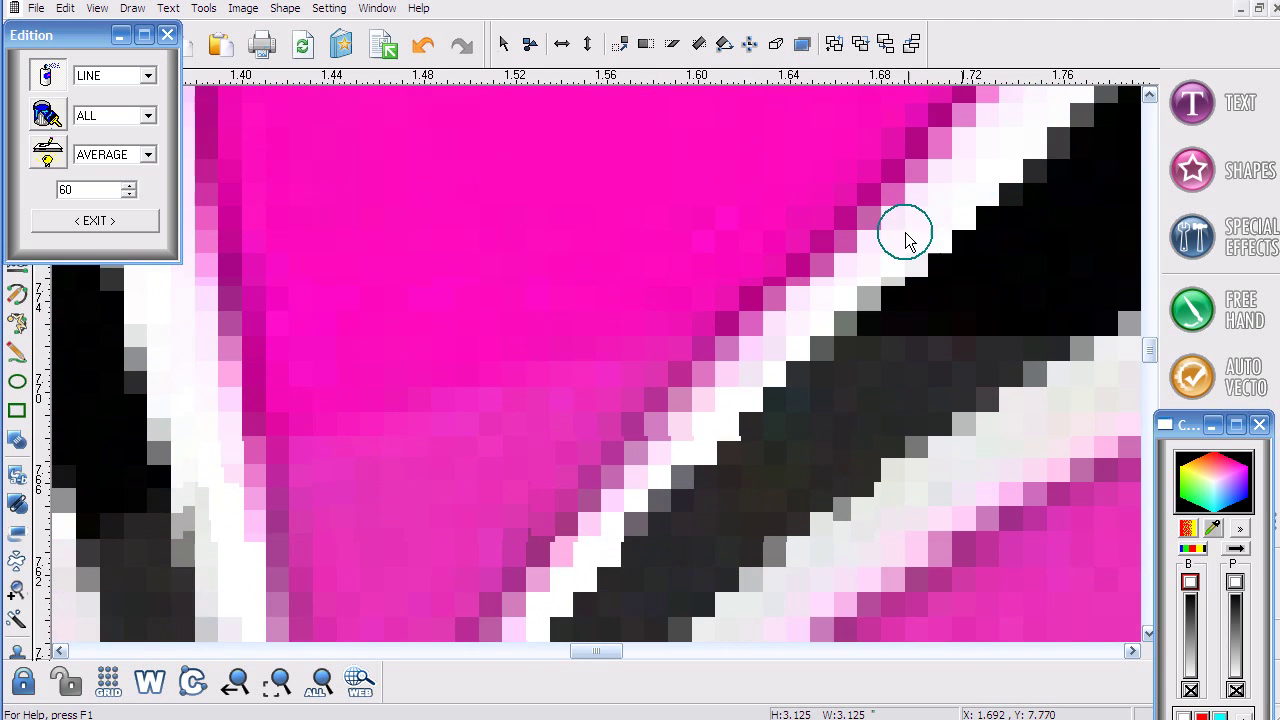
{"action": "scroll", "coordinate": [850, 240], "scroll_direction": "down", "scroll_amount": 1}
{"action": "scroll", "coordinate": [760, 246], "scroll_direction": "down", "scroll_amount": 1}
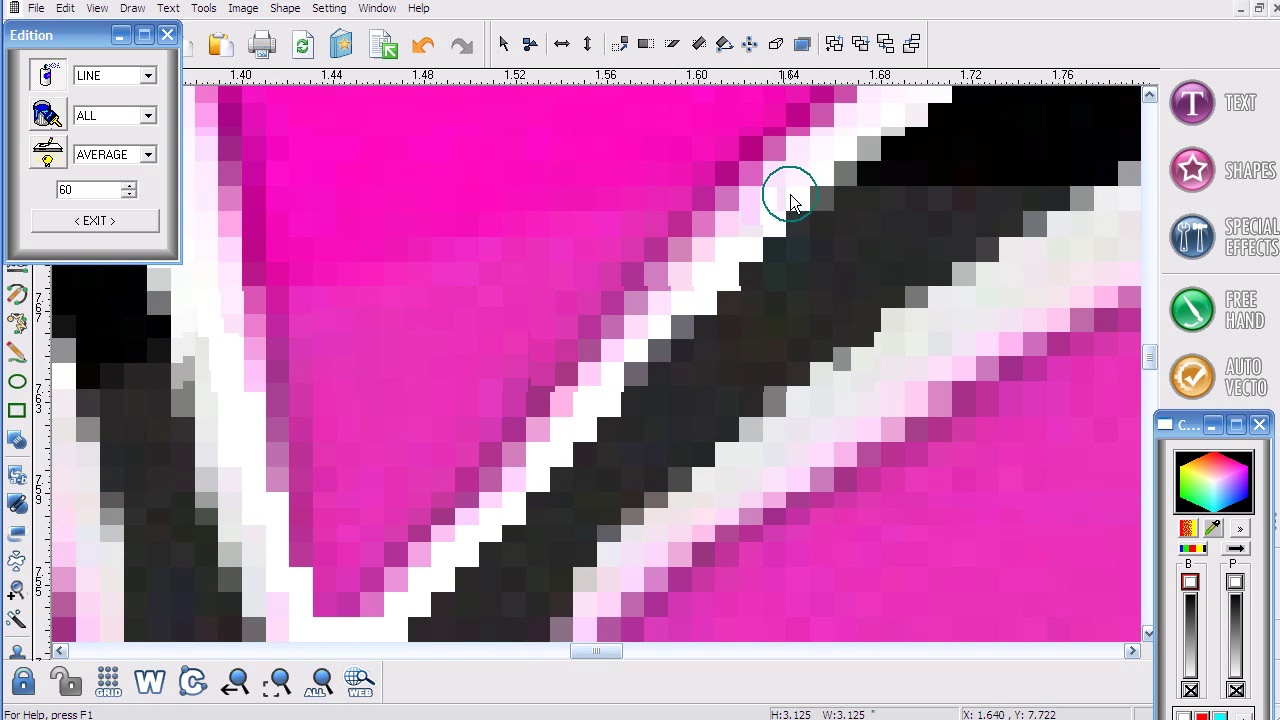
{"action": "scroll", "coordinate": [700, 260], "scroll_direction": "down", "scroll_amount": 1}
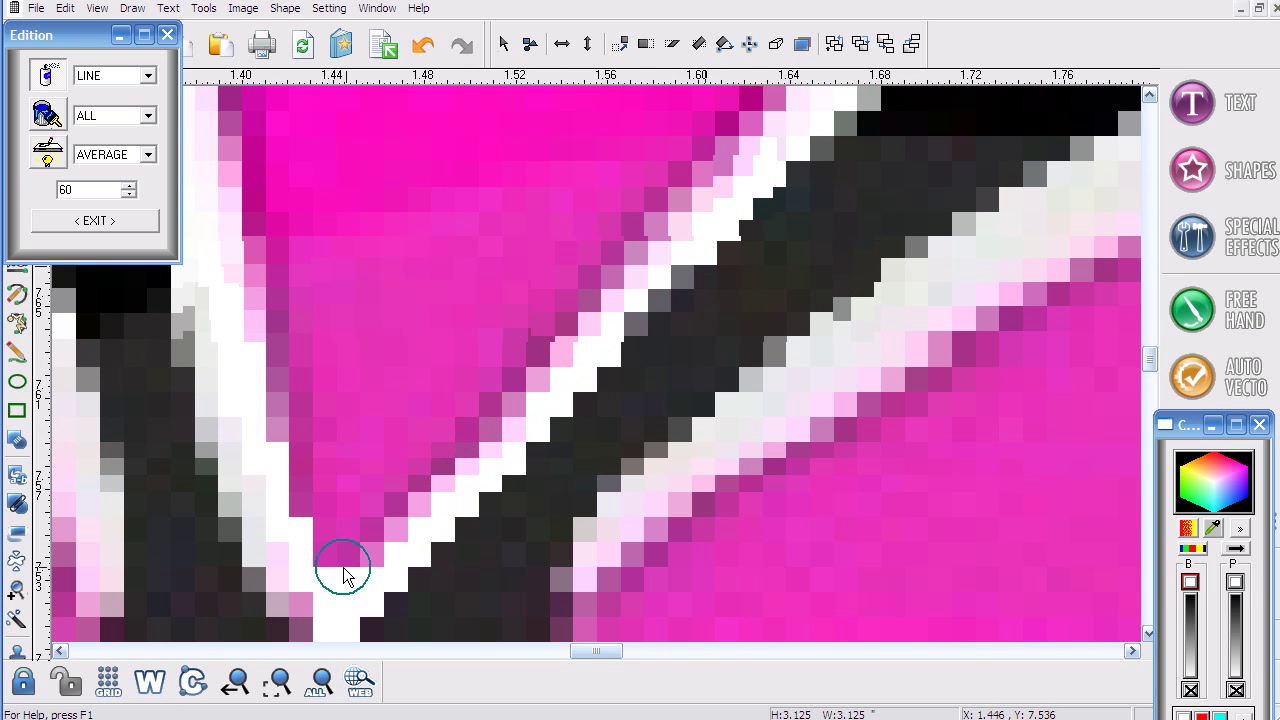
{"action": "left_click", "coordinate": [105, 221]}
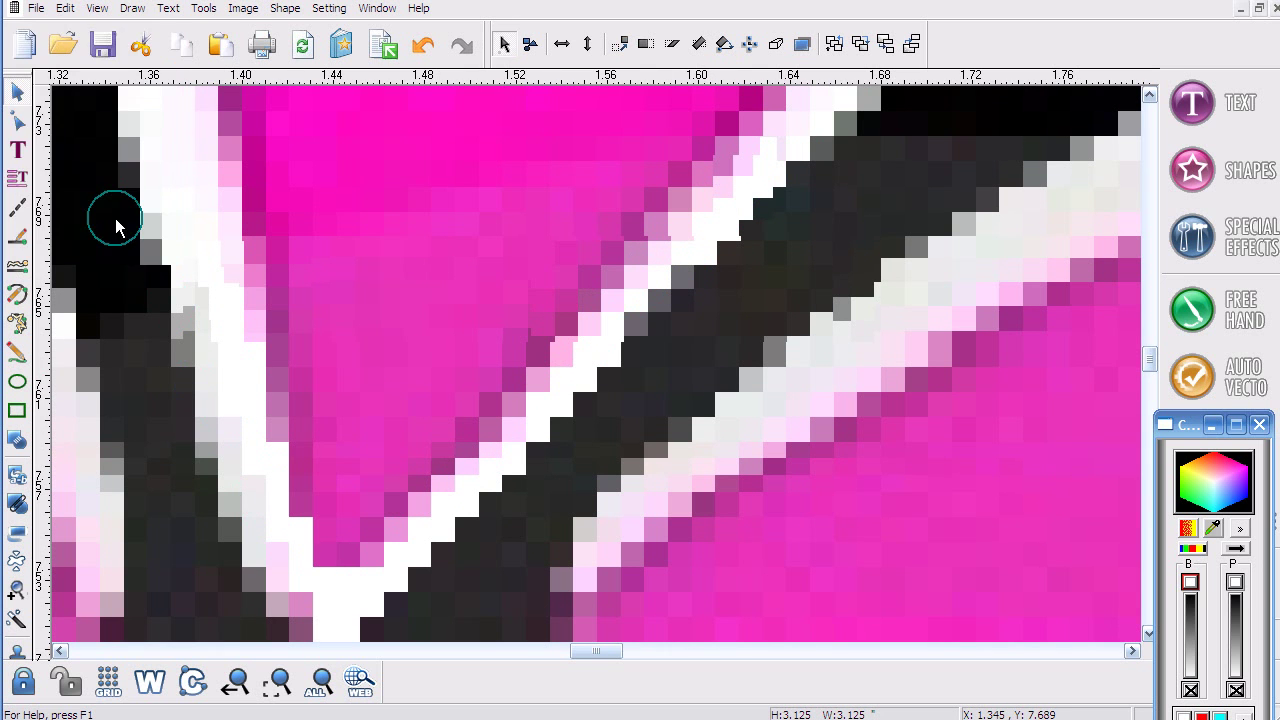
Show the whole page and auto-vectorize the touched-up flowers with Posterize at 2 levels.
{"action": "left_click", "coordinate": [318, 686]}
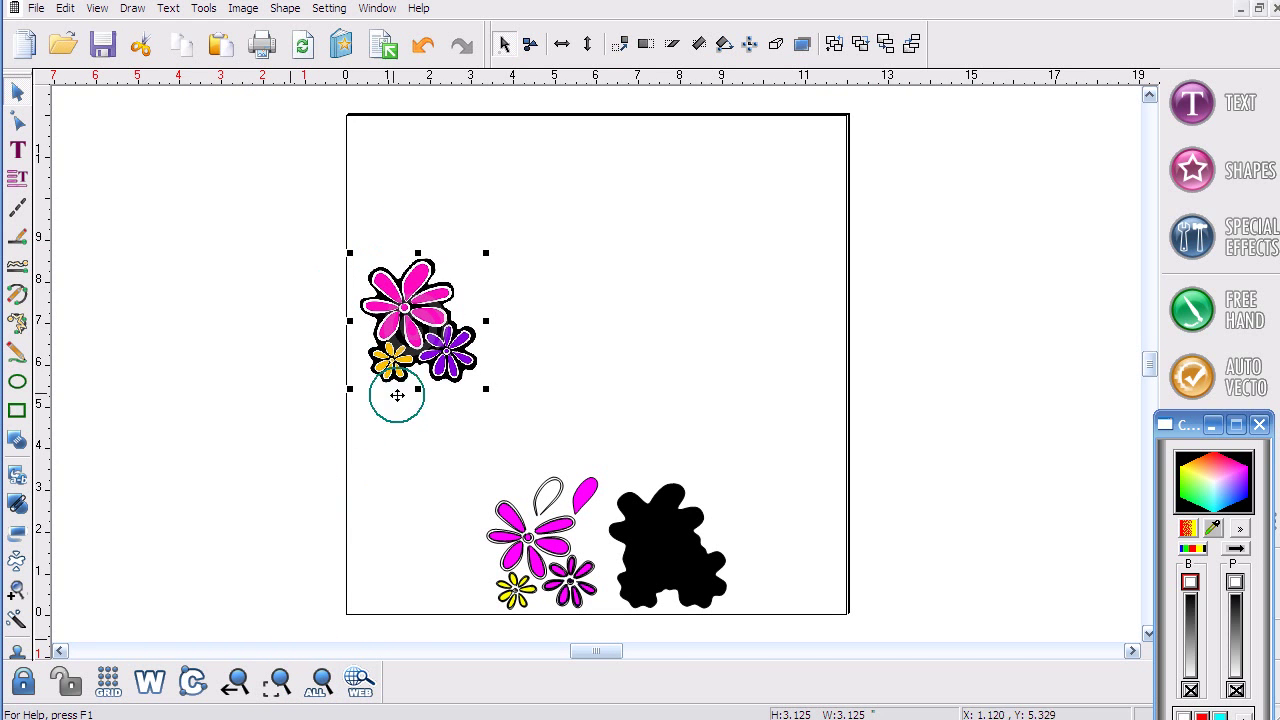
{"action": "left_click", "coordinate": [1222, 378]}
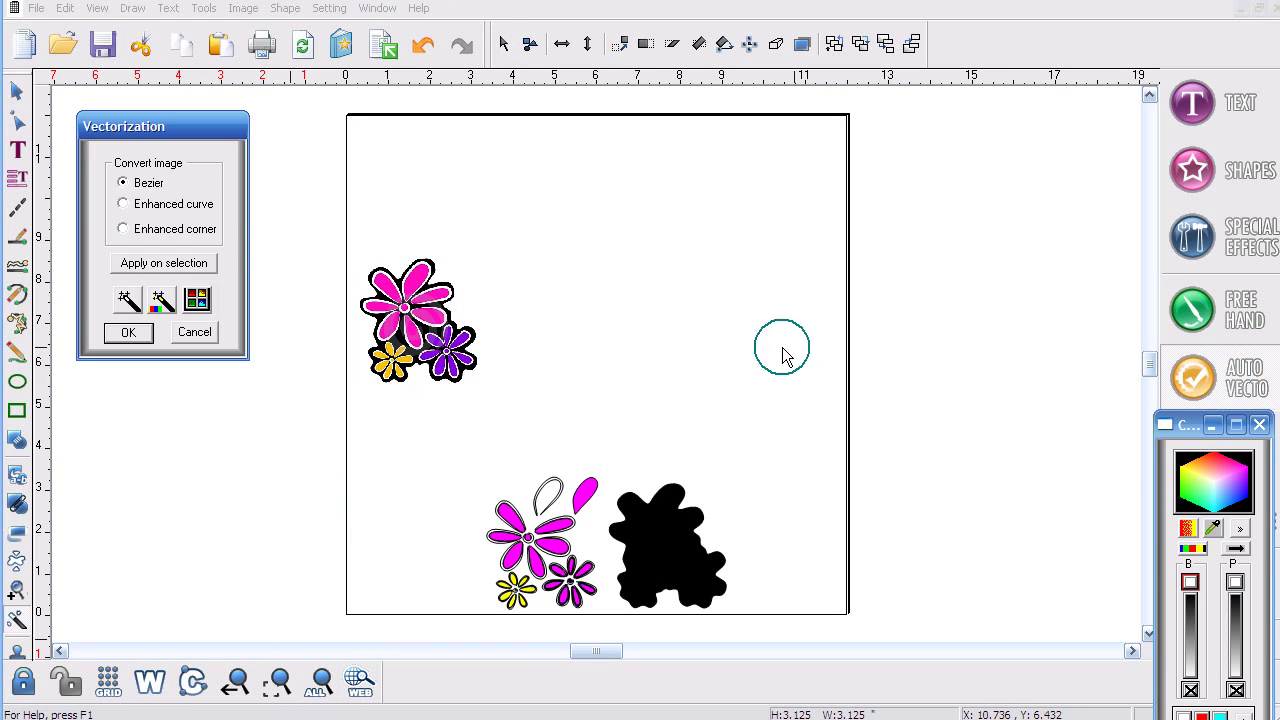
{"action": "left_click", "coordinate": [418, 318]}
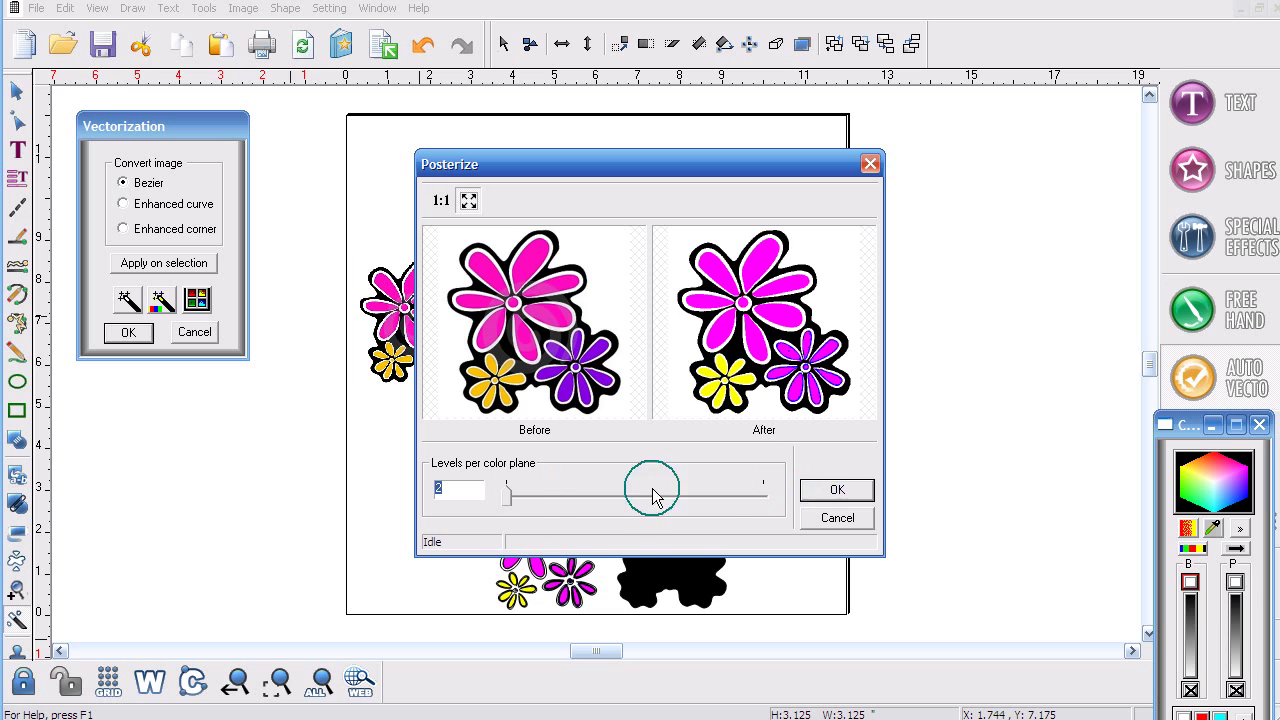
{"action": "left_click", "coordinate": [837, 490]}
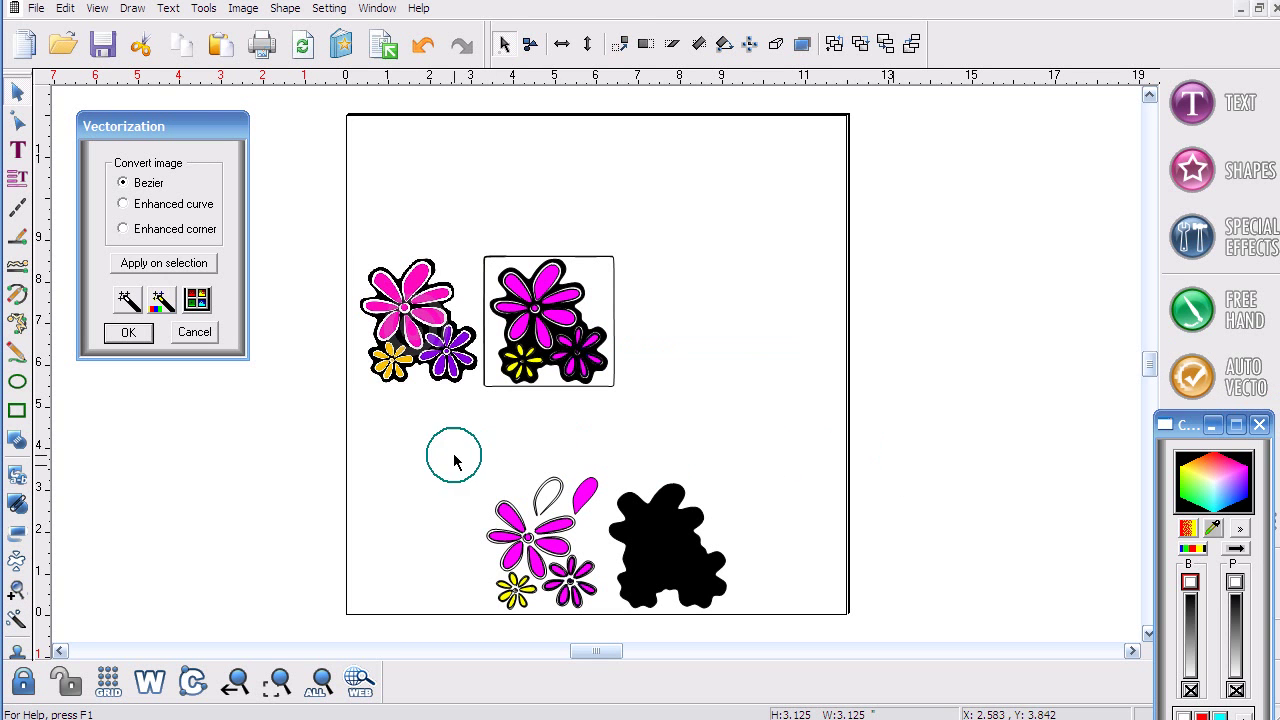
Move the new traced flower group up and drag its black backing shape off to the right.
{"action": "left_click_drag", "start_coordinate": [455, 461], "coordinate": [542, 212]}
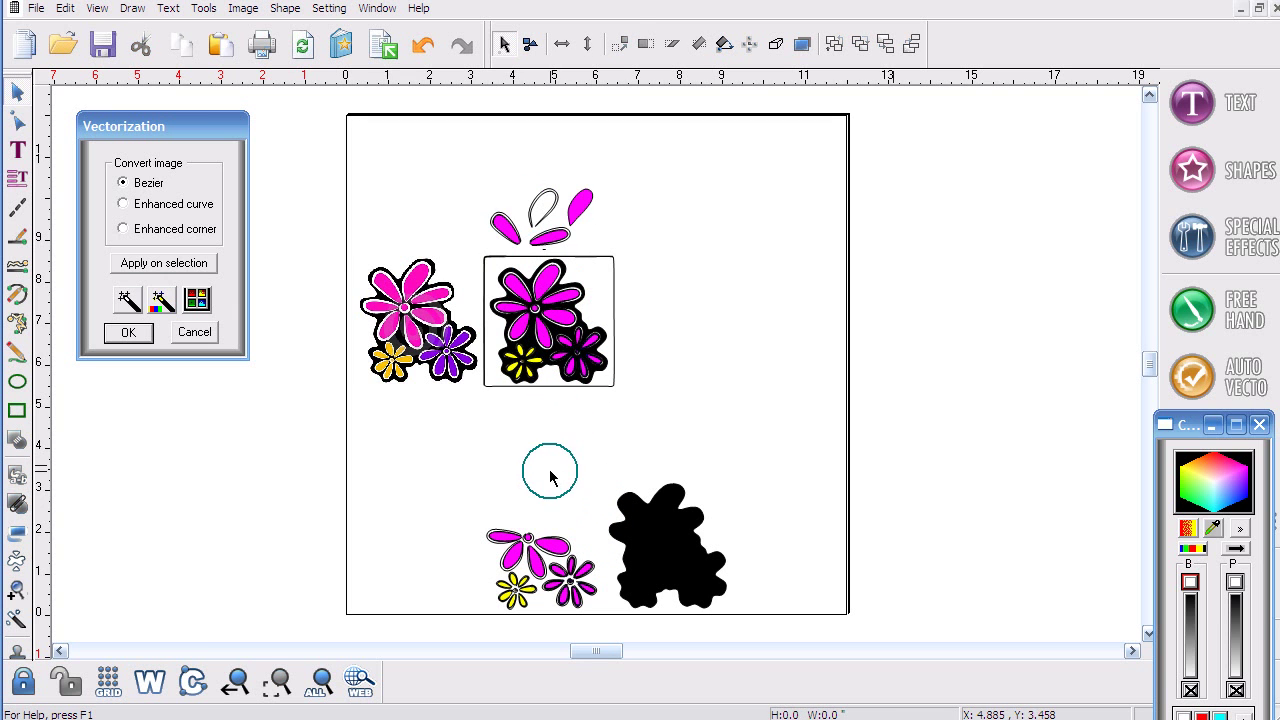
{"action": "left_click", "coordinate": [608, 270]}
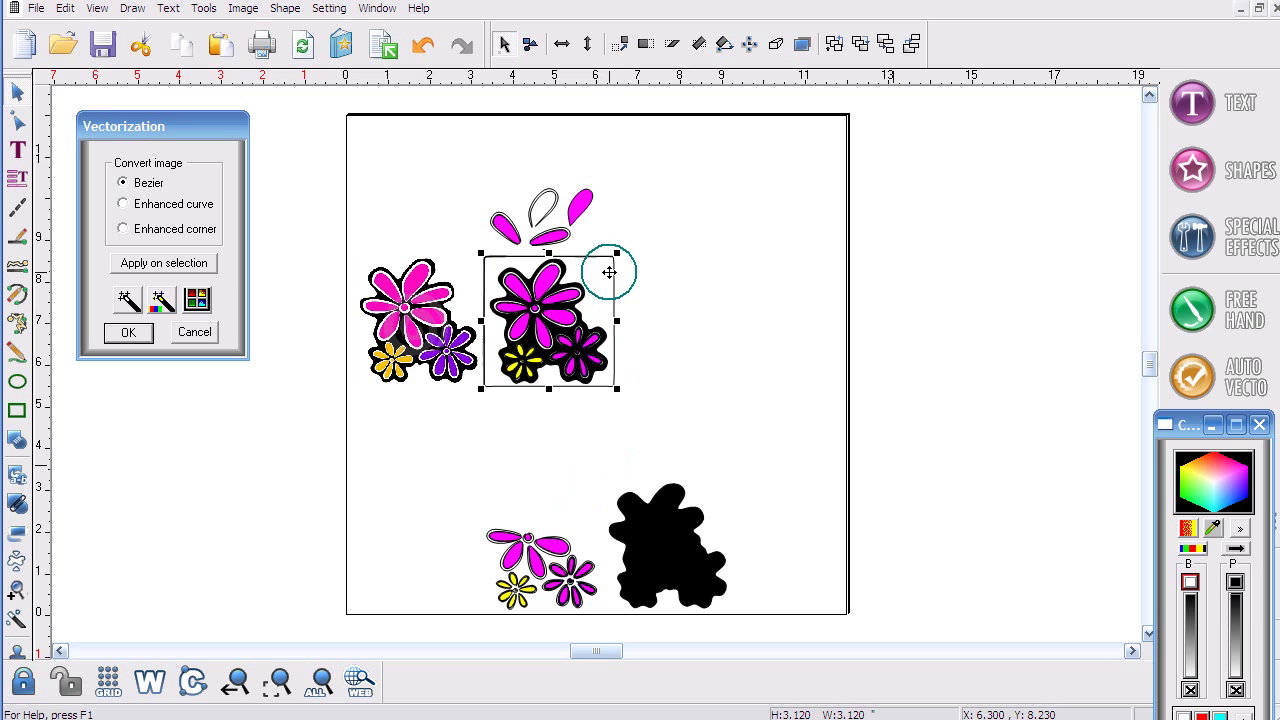
{"action": "left_click_drag", "start_coordinate": [603, 257], "coordinate": [514, 252]}
{"action": "left_click_drag", "start_coordinate": [566, 285], "coordinate": [793, 281]}
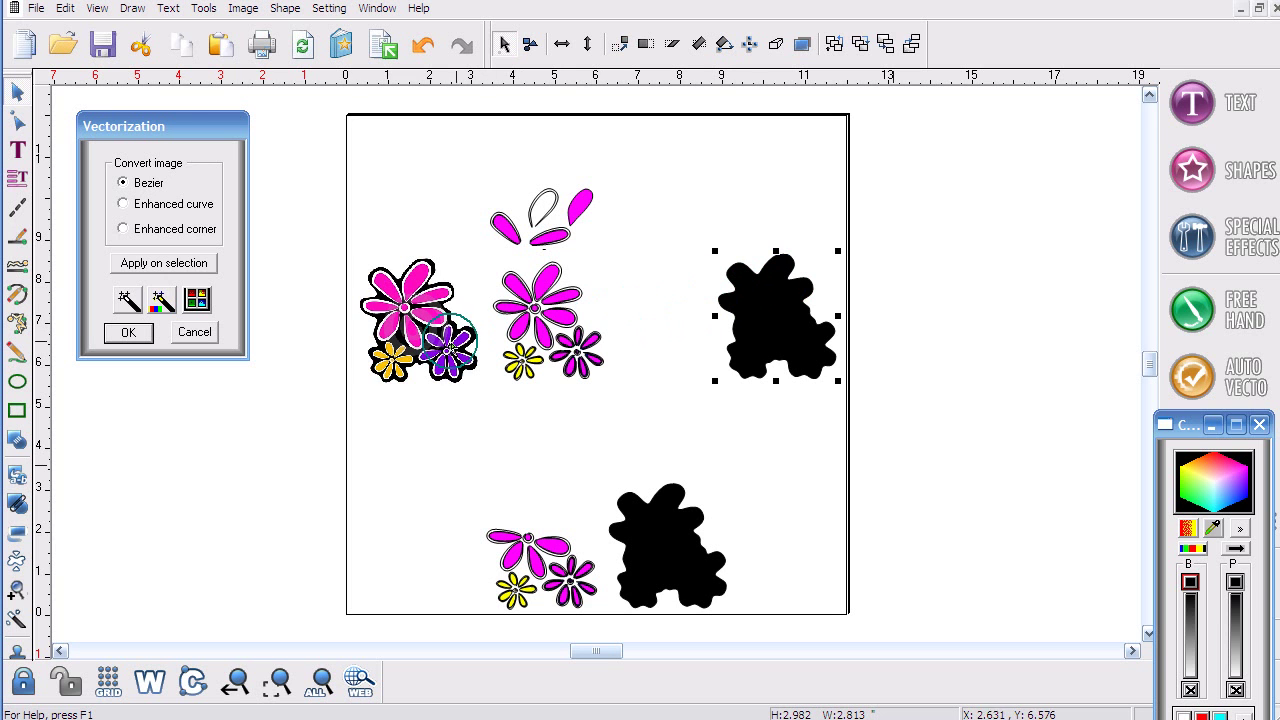
Zoom in on the upper petals and separate a pink petal from its empty outline.
{"action": "left_click", "coordinate": [18, 590]}
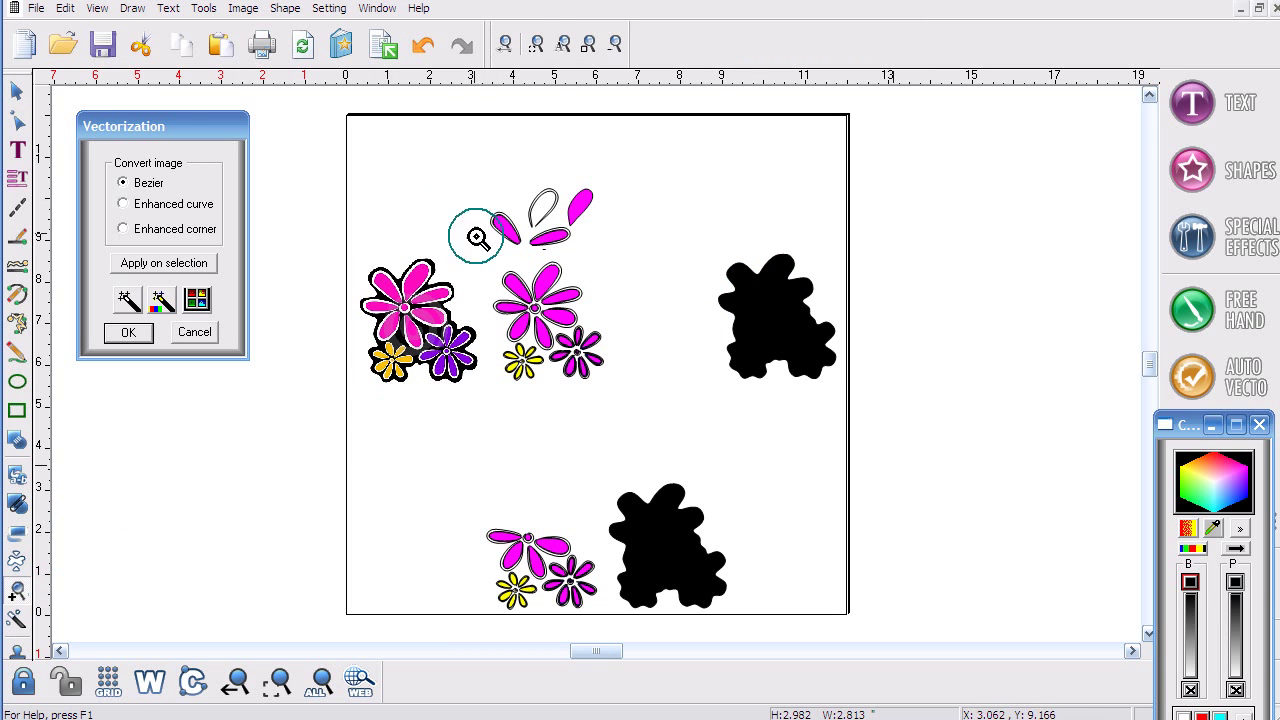
{"action": "left_click_drag", "start_coordinate": [474, 164], "coordinate": [606, 326]}
{"action": "mouse_move", "coordinate": [614, 651]}
{"action": "left_mouse_down"}
{"action": "mouse_move", "coordinate": [600, 650]}
{"action": "mouse_move", "coordinate": [611, 653]}
{"action": "left_mouse_up"}
{"action": "left_click", "coordinate": [16, 90]}
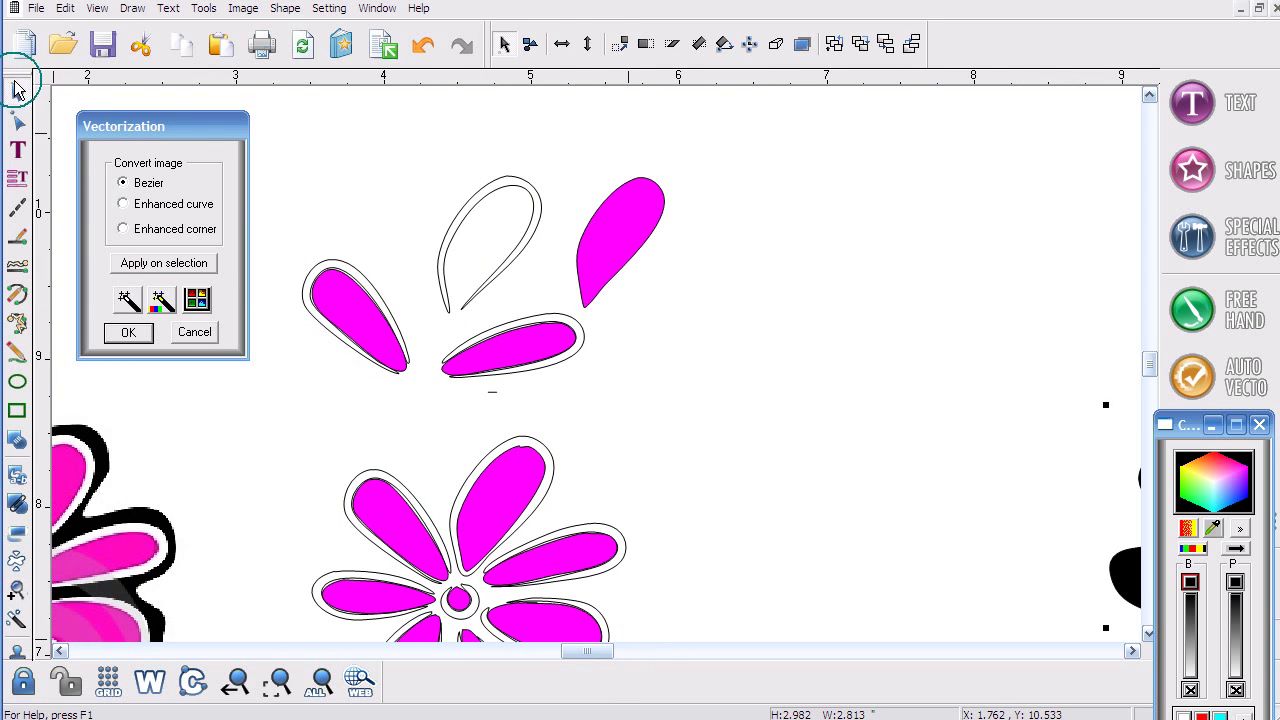
{"action": "left_click", "coordinate": [480, 218]}
{"action": "left_click_drag", "start_coordinate": [608, 200], "coordinate": [657, 250]}
{"action": "left_click", "coordinate": [490, 212]}
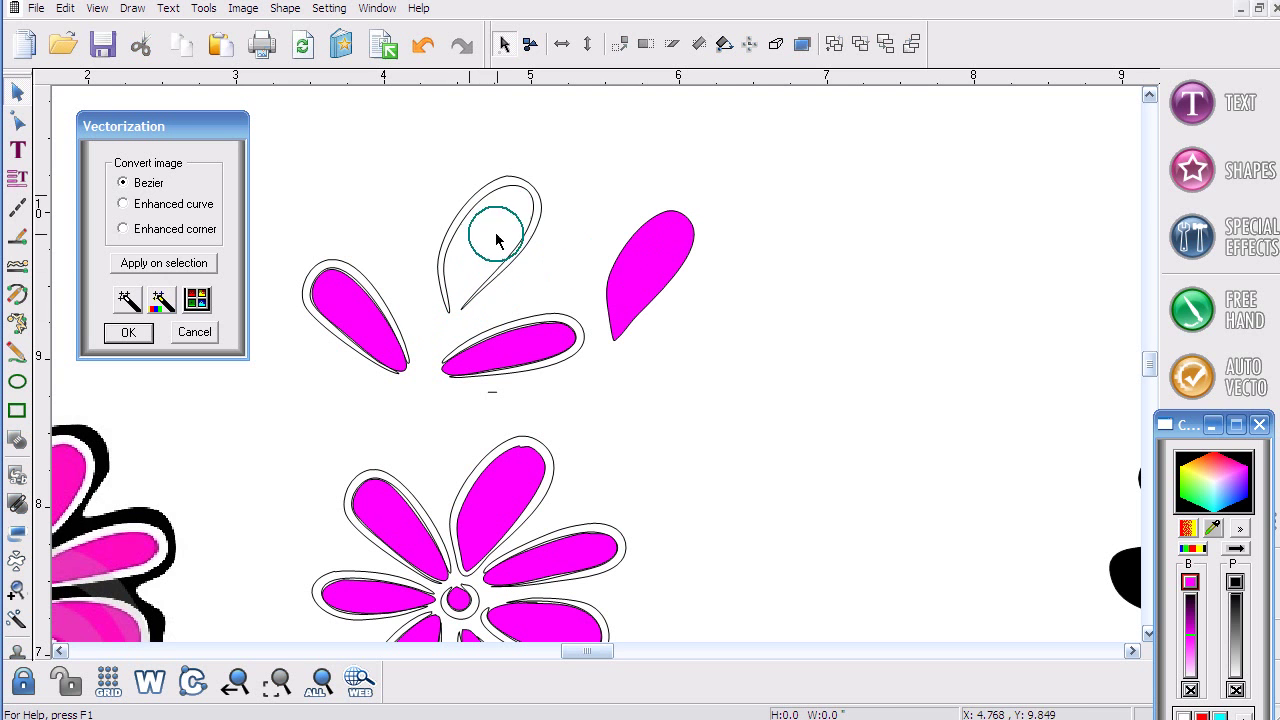
{"action": "mouse_move", "coordinate": [470, 196]}
{"action": "left_mouse_down"}
{"action": "mouse_move", "coordinate": [537, 180]}
{"action": "mouse_move", "coordinate": [450, 204]}
{"action": "left_mouse_up"}
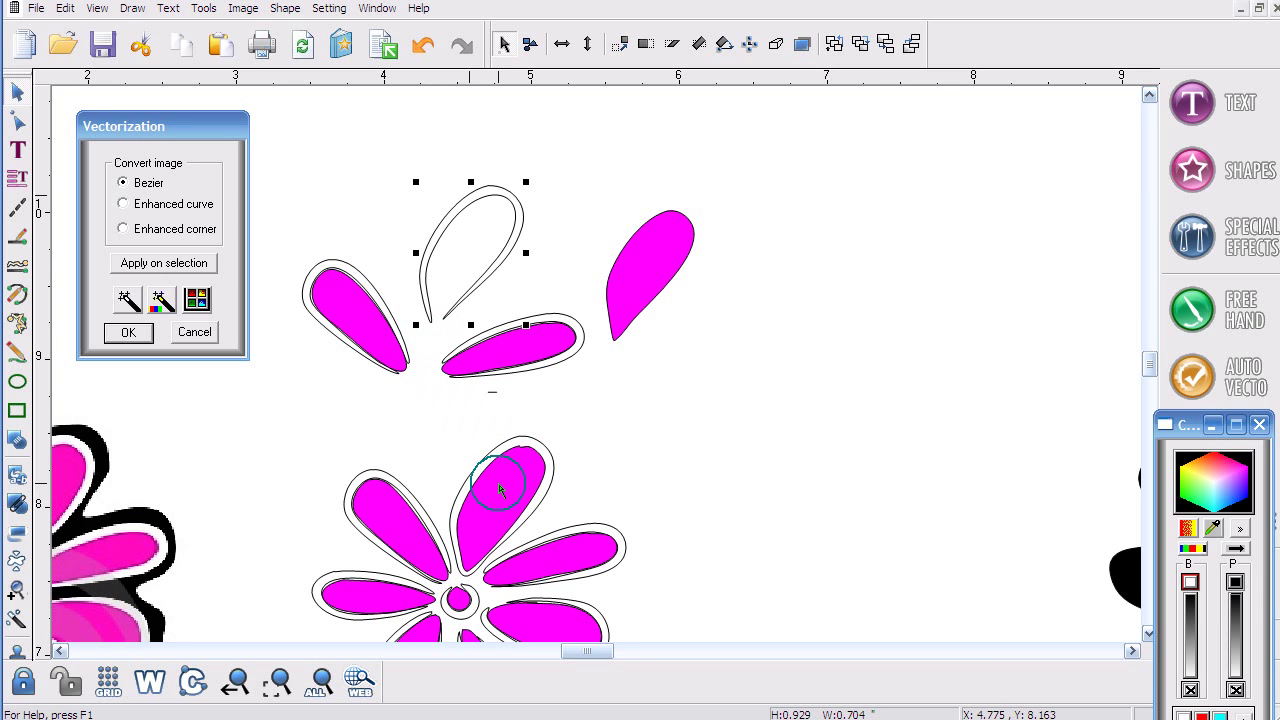
Pull the upper pink petal out of its outline and reposition the loose petal pieces.
{"action": "left_click", "coordinate": [500, 489]}
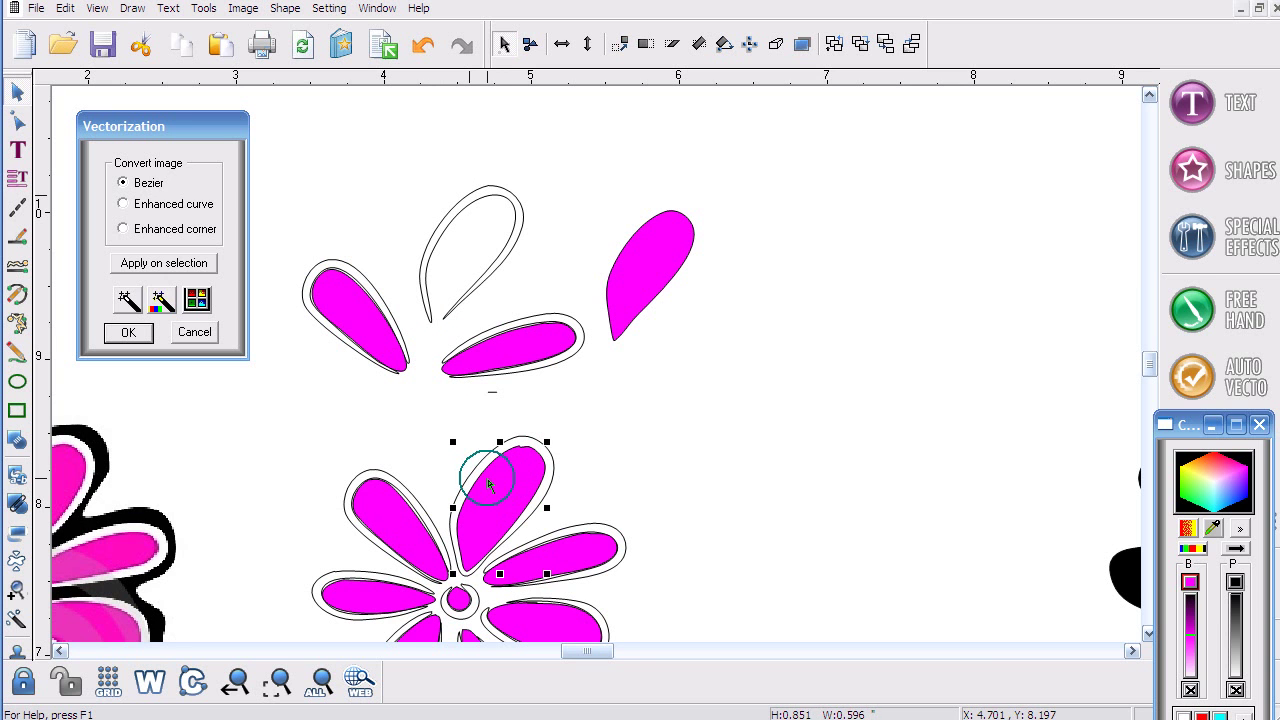
{"action": "left_click_drag", "start_coordinate": [492, 455], "coordinate": [745, 412]}
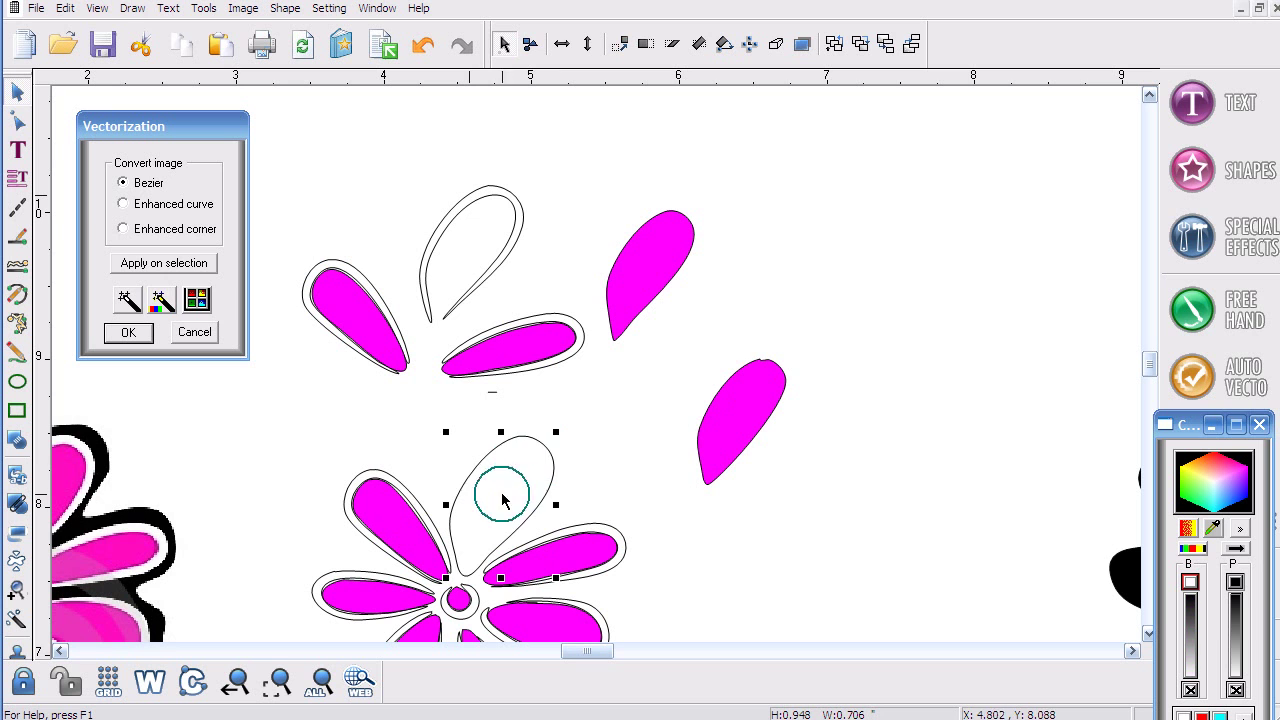
{"action": "left_click_drag", "start_coordinate": [491, 494], "coordinate": [640, 389]}
{"action": "left_click", "coordinate": [649, 262]}
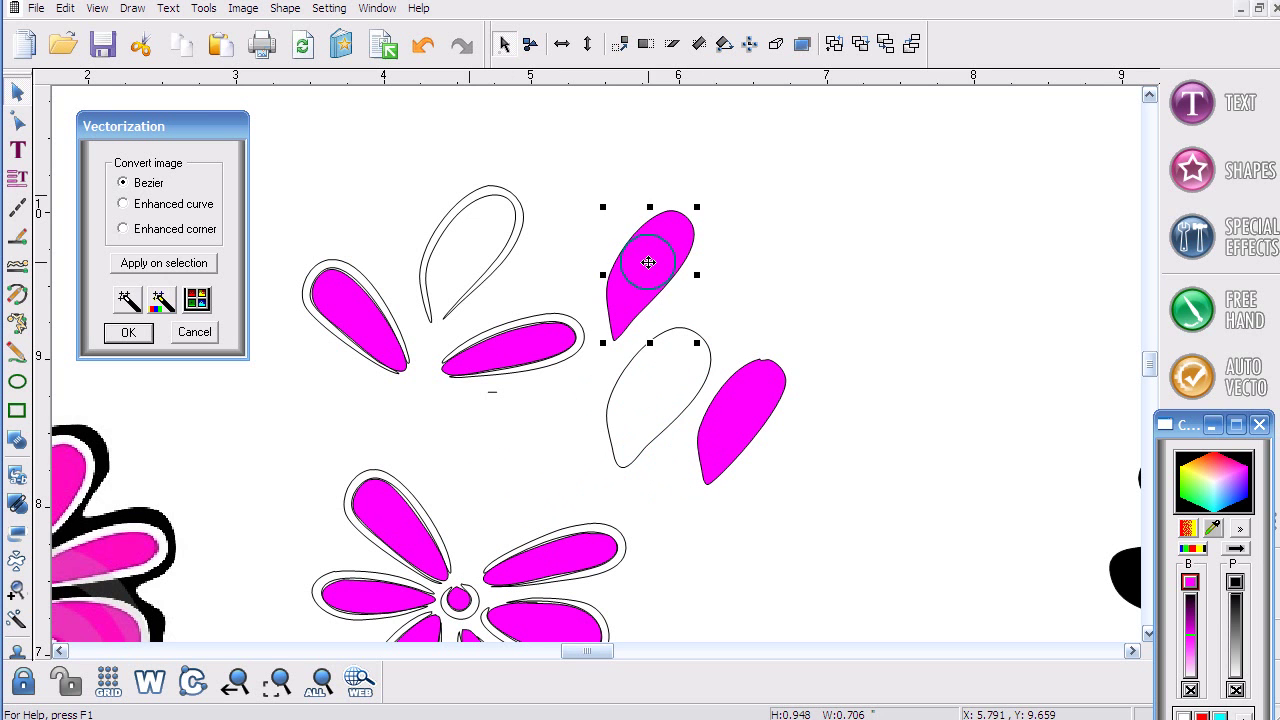
{"action": "left_click_drag", "start_coordinate": [652, 266], "coordinate": [633, 196]}
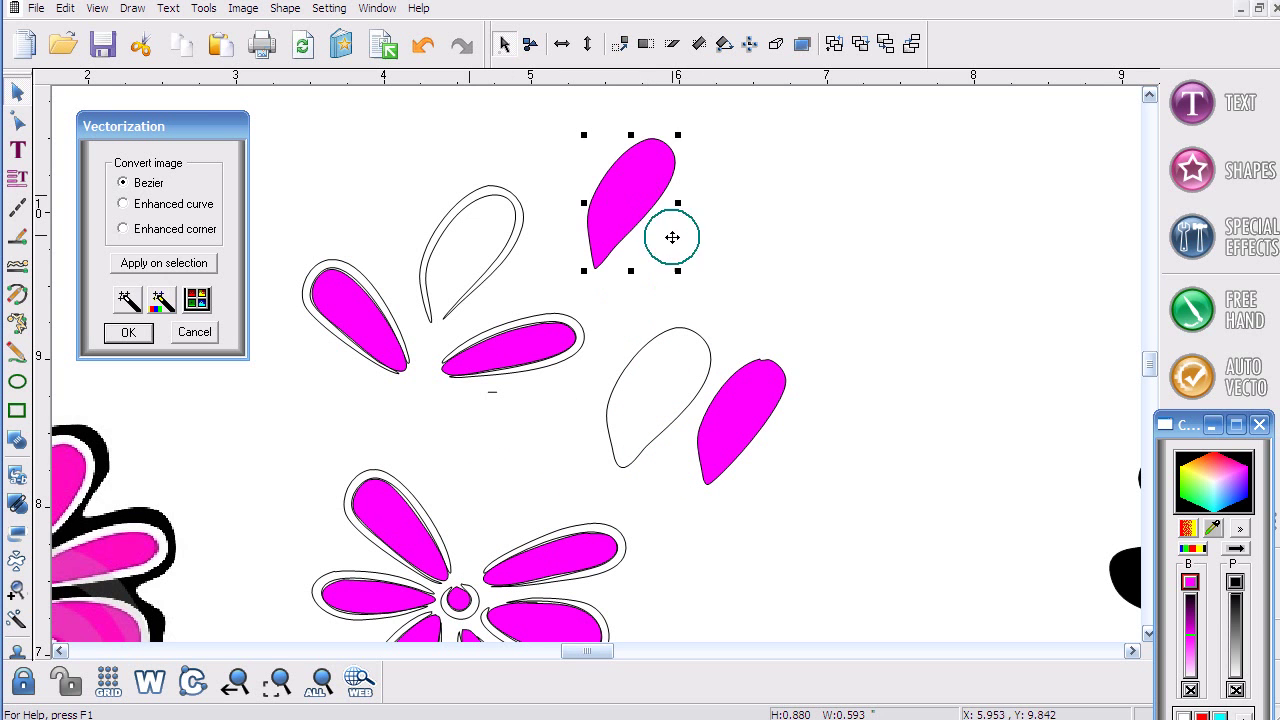
{"action": "left_click", "coordinate": [742, 388]}
{"action": "left_click_drag", "start_coordinate": [756, 416], "coordinate": [790, 421]}
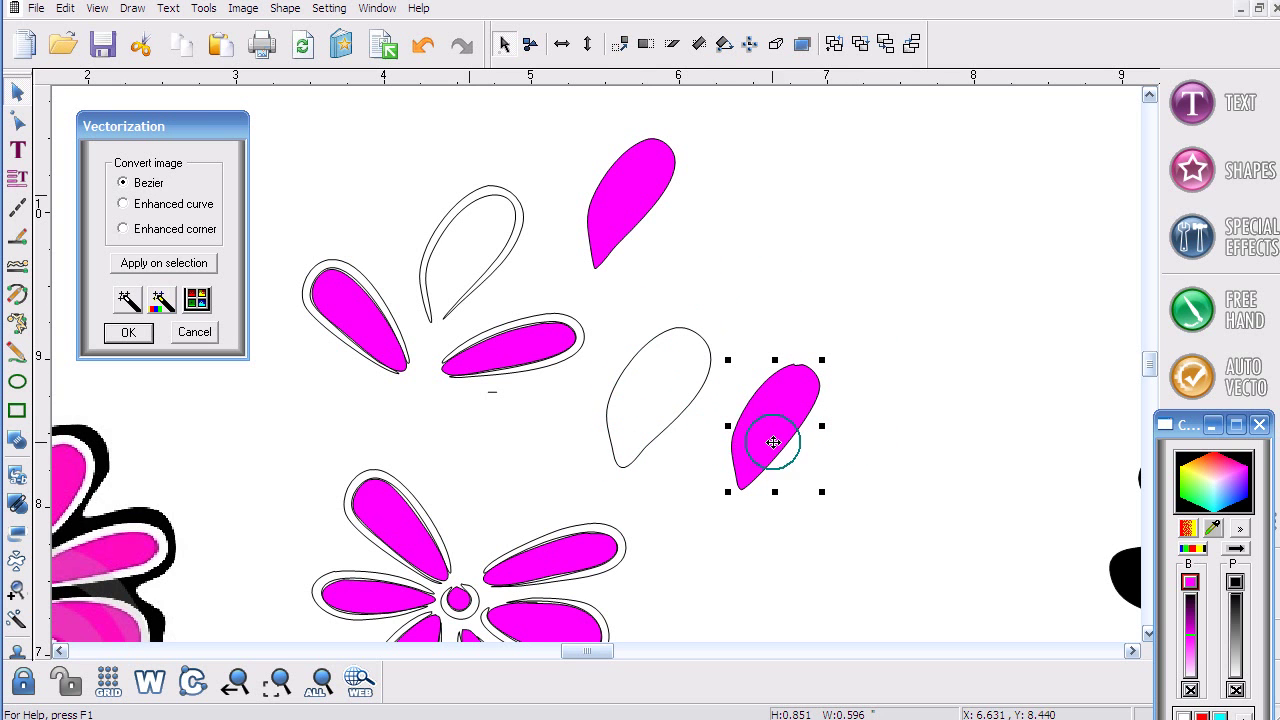
{"action": "left_click_drag", "start_coordinate": [775, 442], "coordinate": [778, 390]}
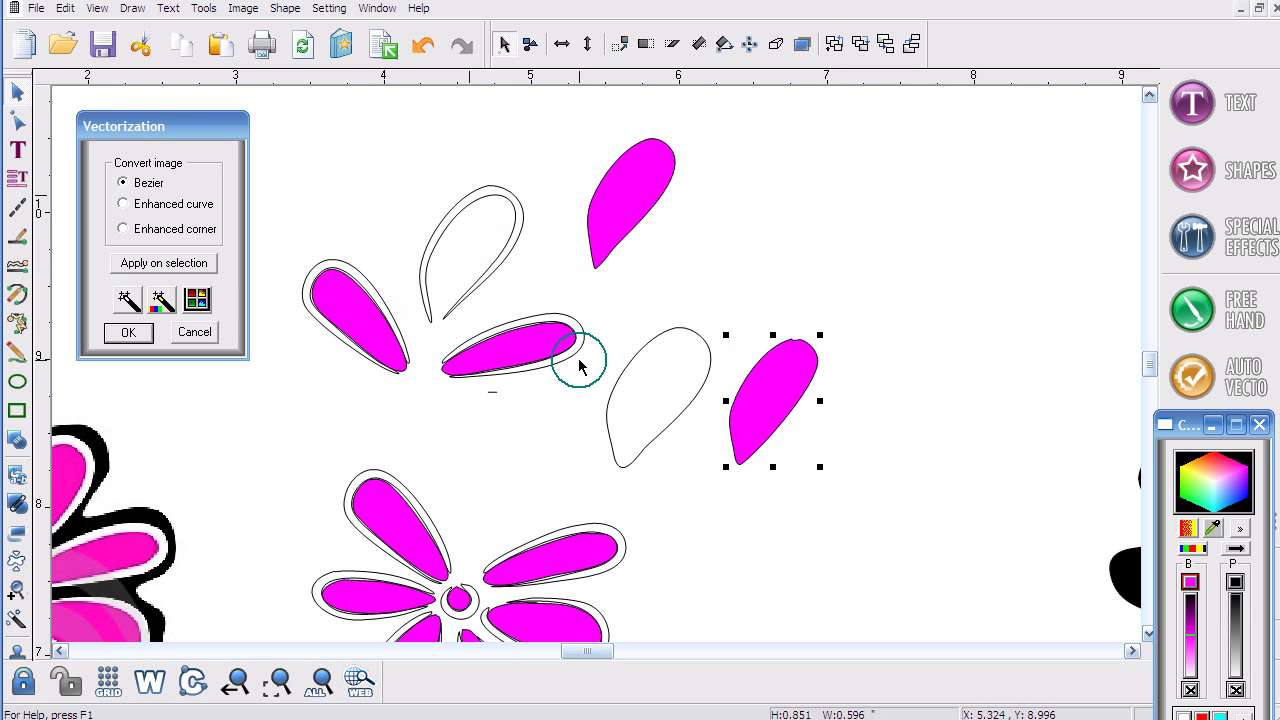
Move the original three-flower clip-art group above the page and zoom to fit it.
{"action": "left_click", "coordinate": [320, 680]}
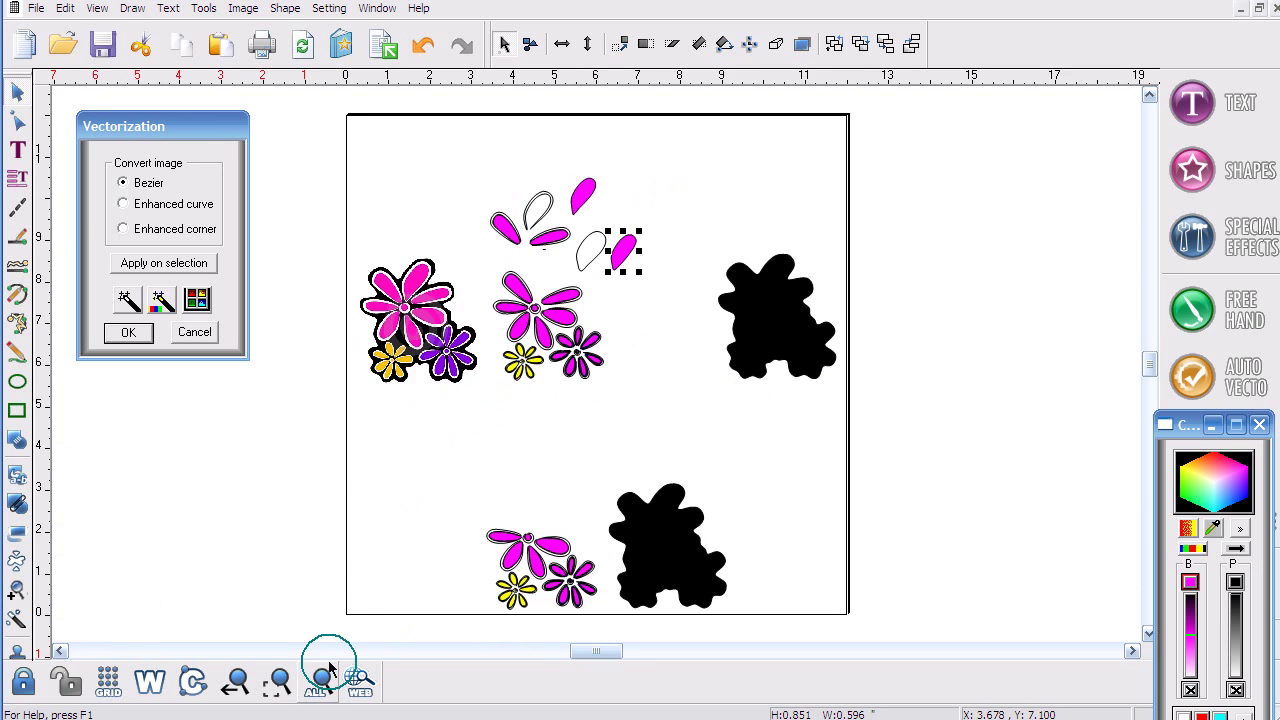
{"action": "left_click", "coordinate": [422, 328]}
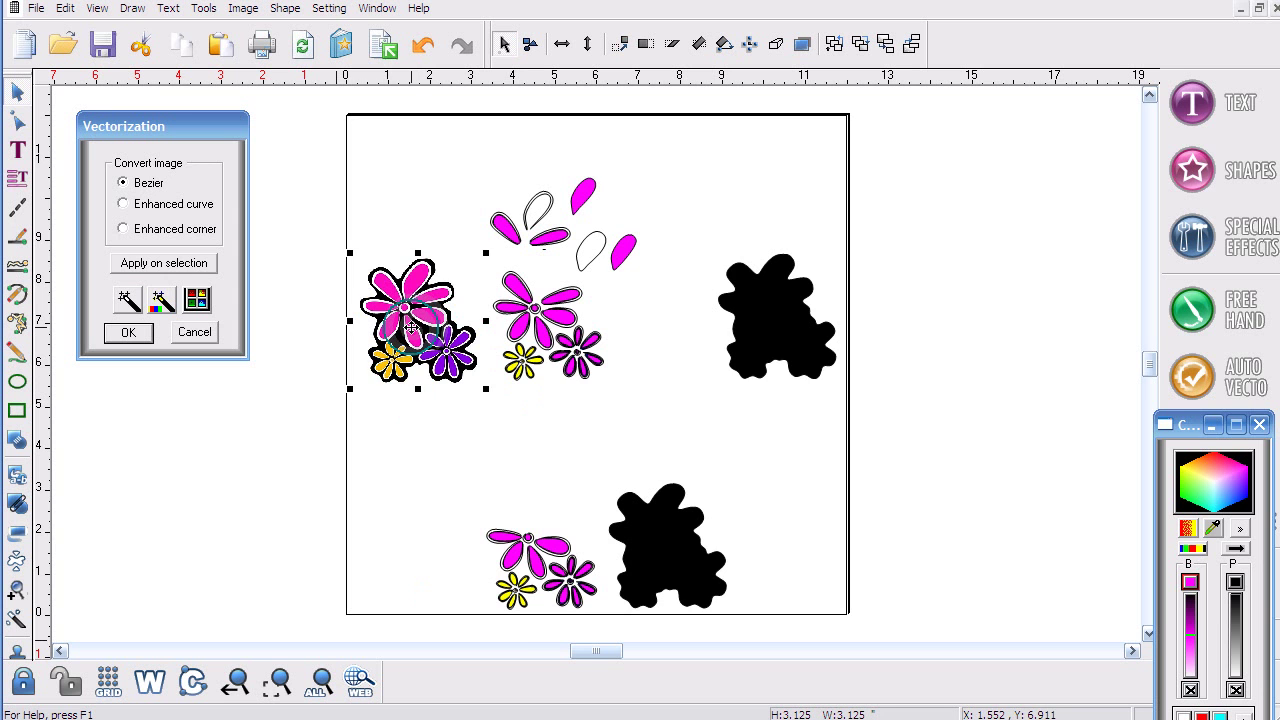
{"action": "left_click_drag", "start_coordinate": [411, 327], "coordinate": [428, 160]}
{"action": "scroll", "coordinate": [590, 180], "scroll_direction": "up", "scroll_amount": 2}
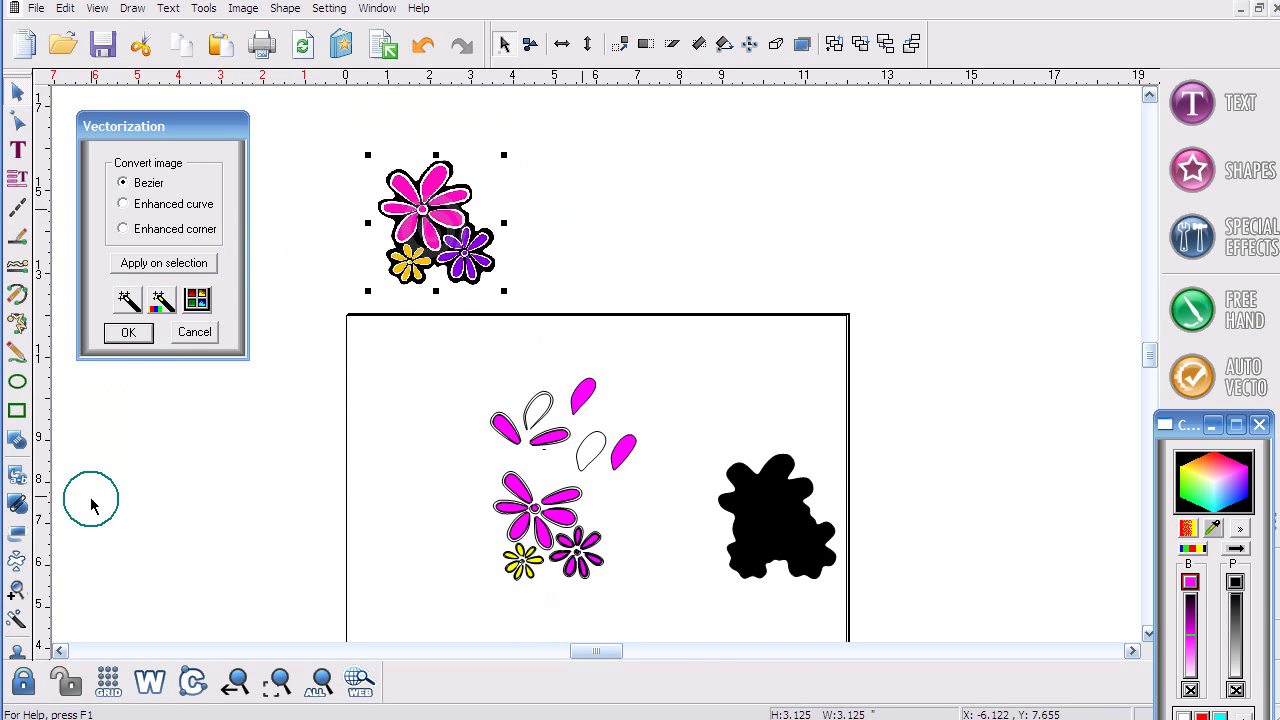
{"action": "left_click", "coordinate": [277, 682]}
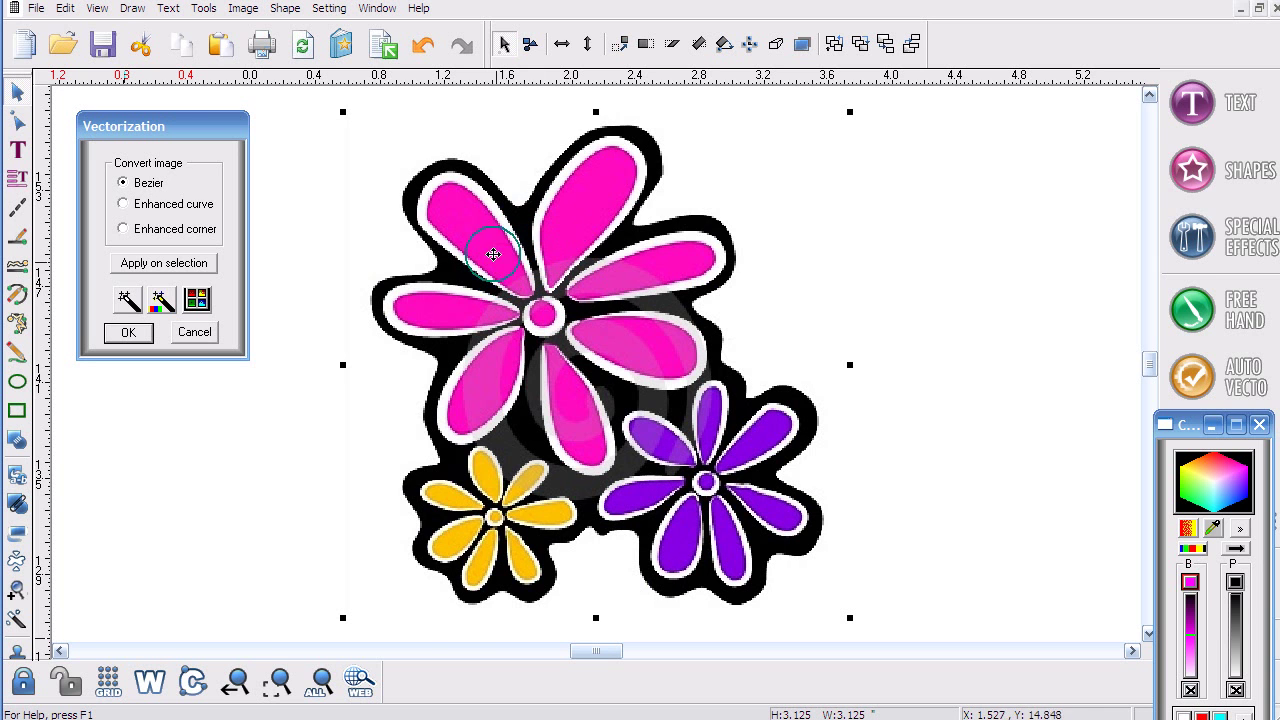
Open Image > Vectorization > Edition and keep the fill scope on ALL.
{"action": "left_click", "coordinate": [243, 10]}
{"action": "mouse_move", "coordinate": [309, 122]}
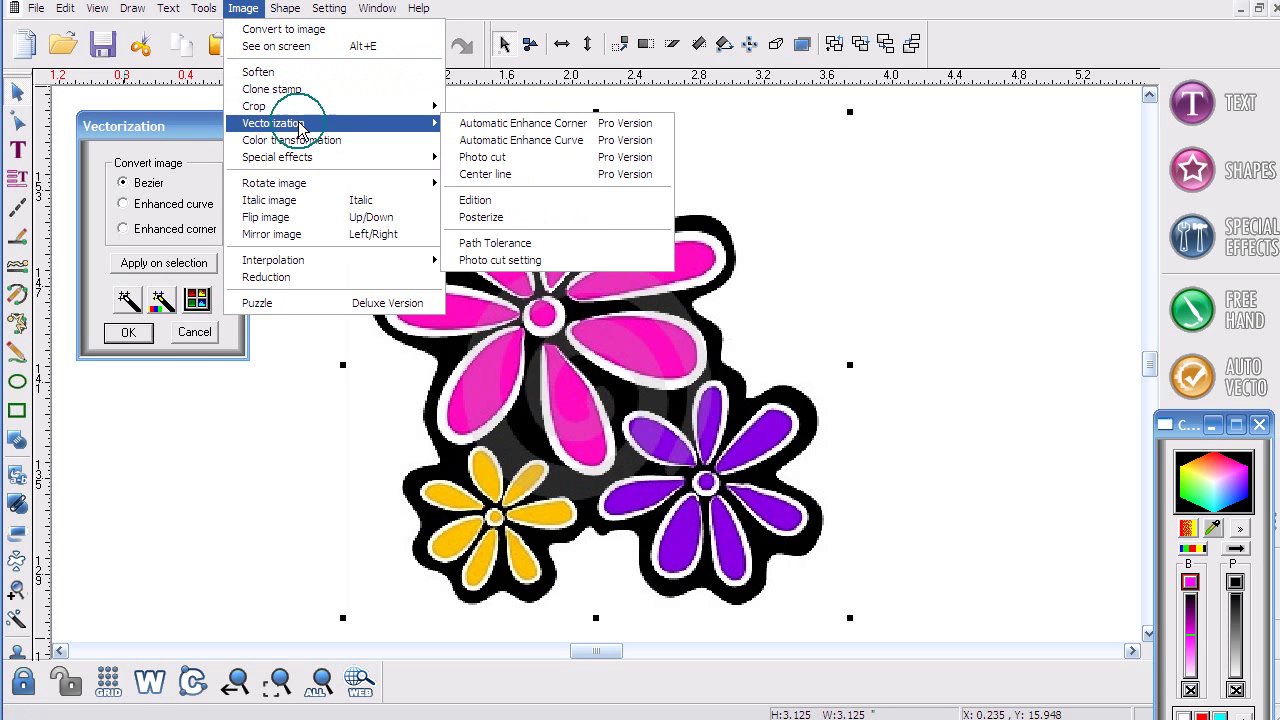
{"action": "left_click", "coordinate": [490, 202]}
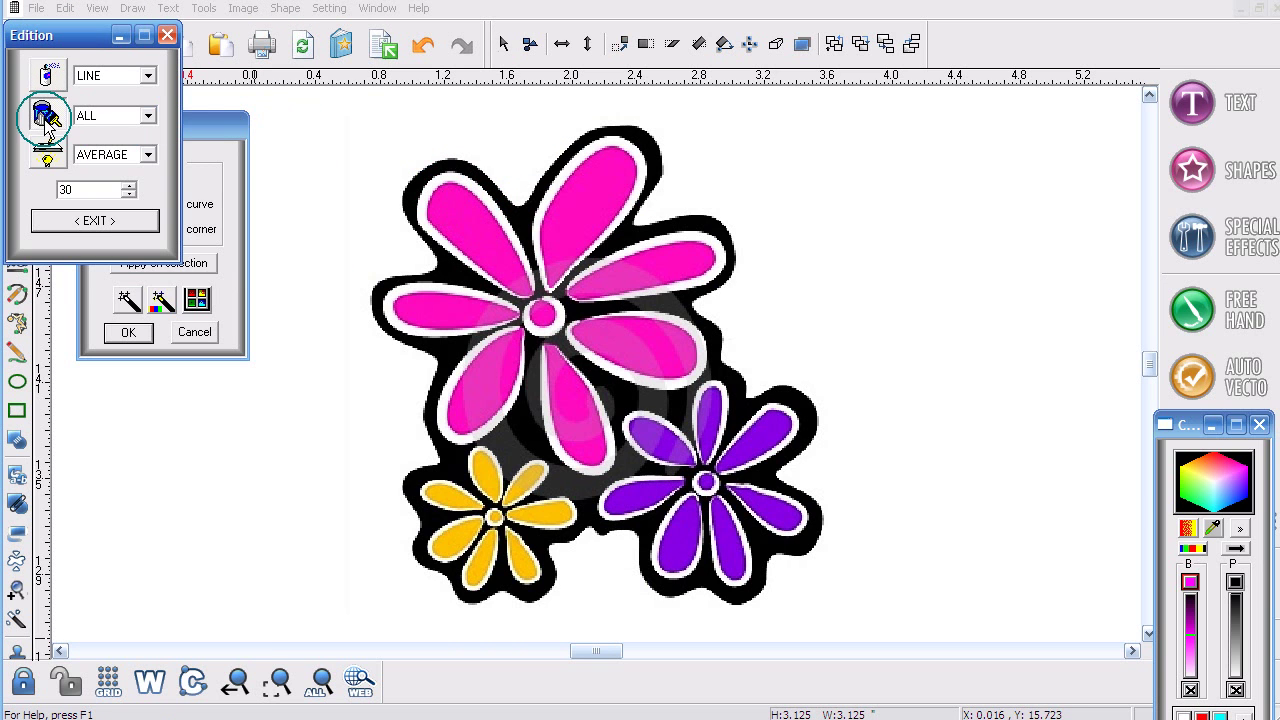
{"action": "left_click", "coordinate": [148, 118]}
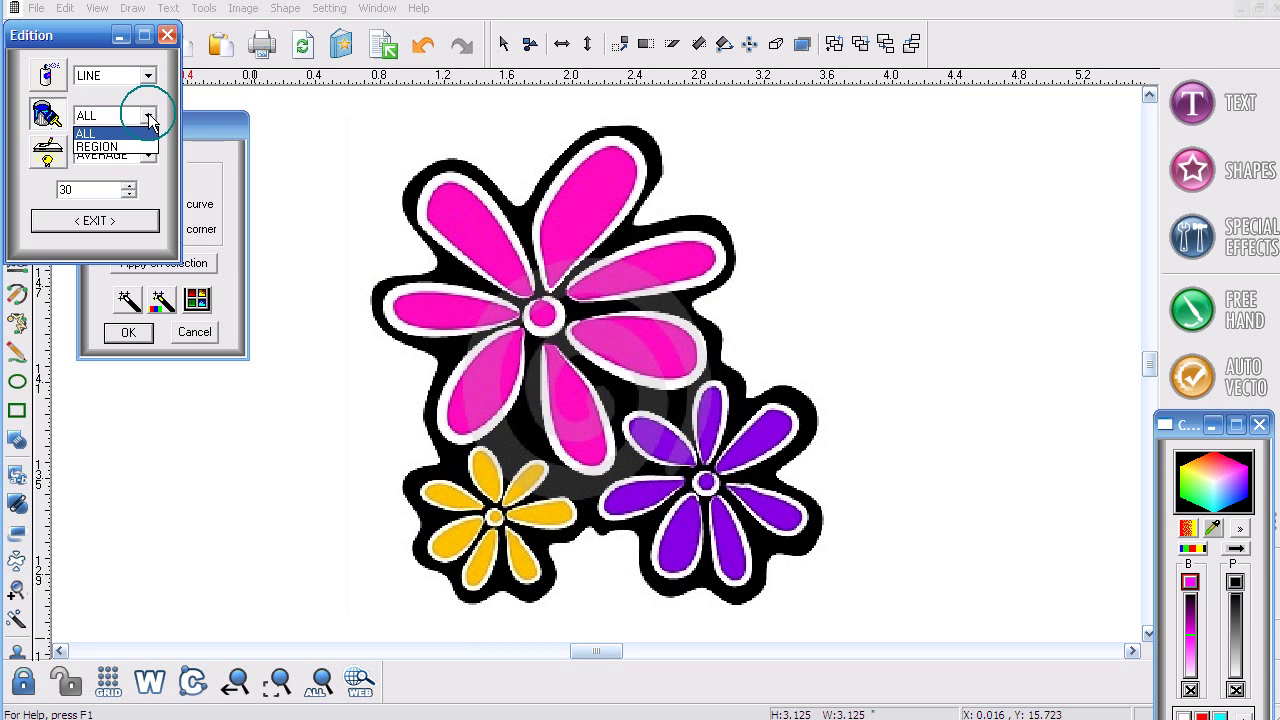
{"action": "left_click", "coordinate": [98, 134]}
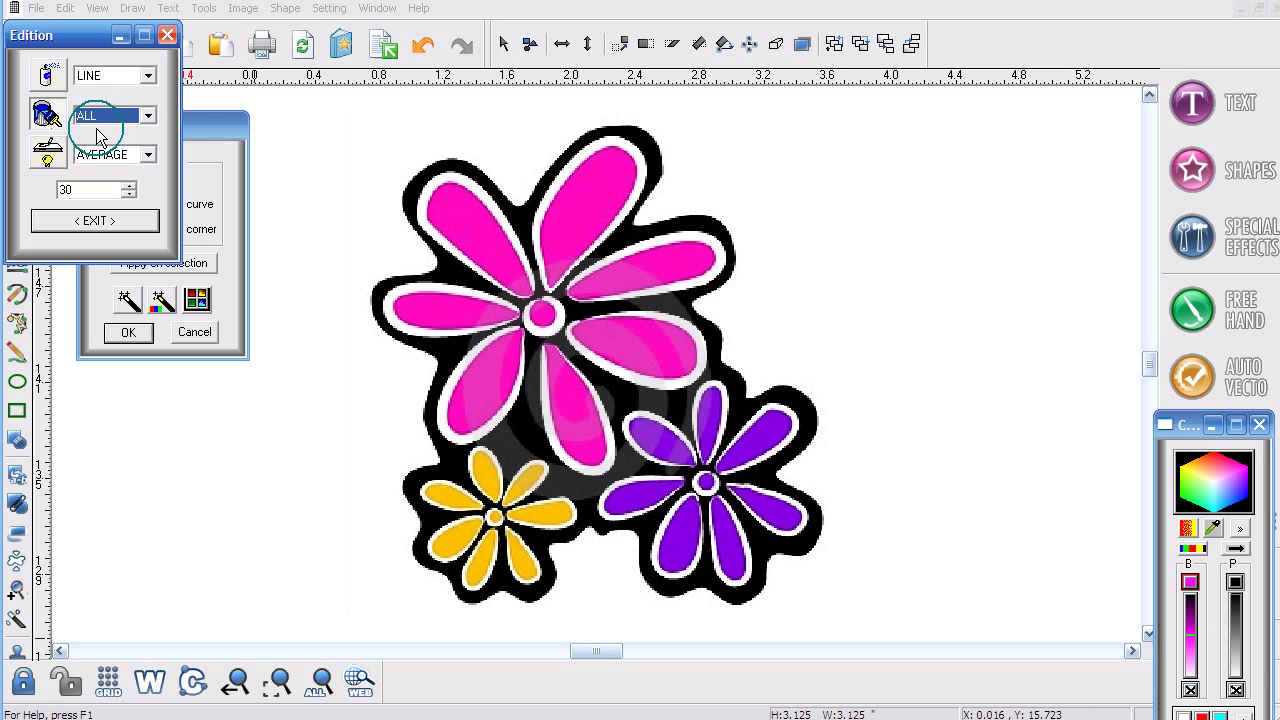
Set red as both the fill colour and the pen colour.
{"action": "left_click", "coordinate": [1202, 714]}
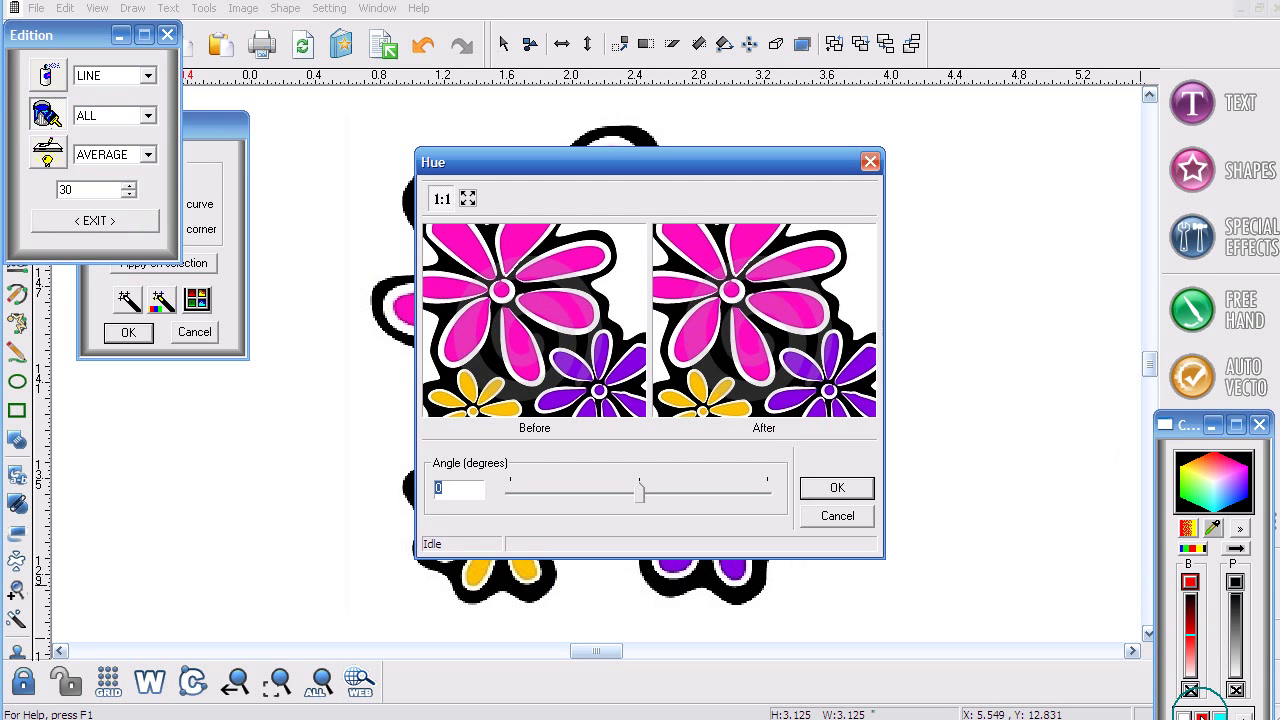
{"action": "left_click", "coordinate": [837, 487]}
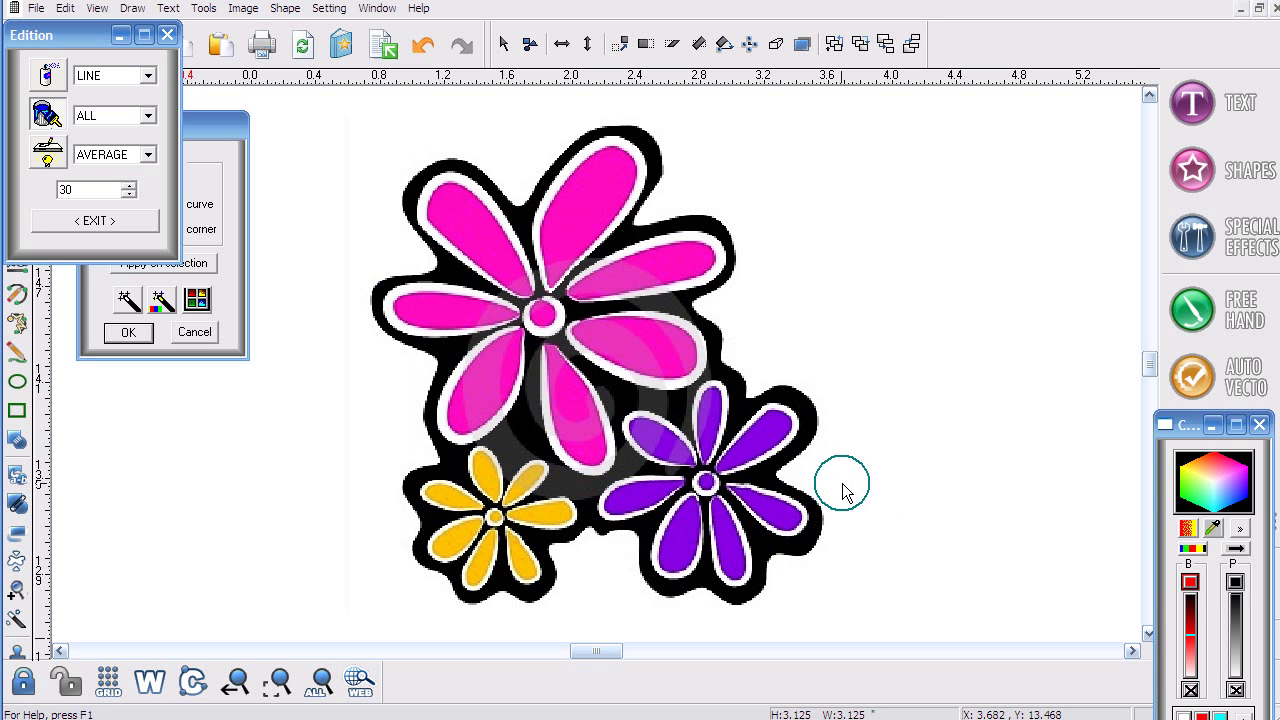
{"action": "left_click", "coordinate": [1190, 583]}
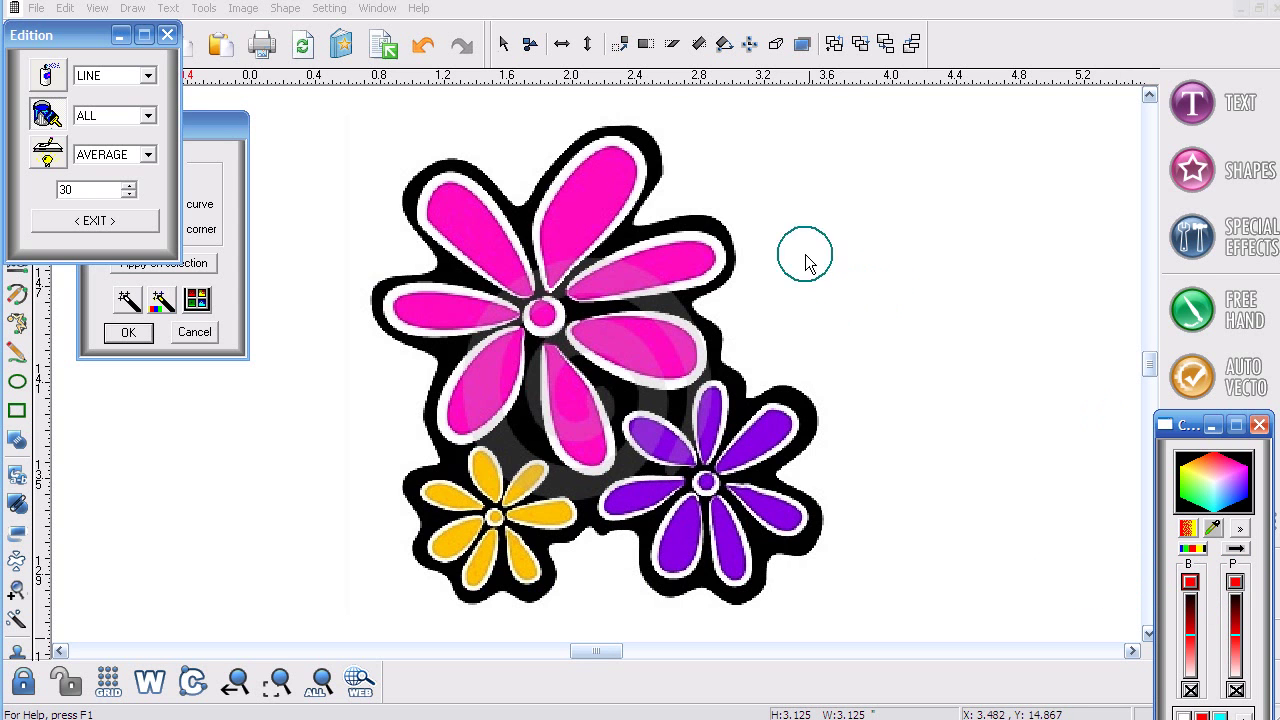
Bucket-fill the upper-left, lower and remaining pink petals with red.
{"action": "left_click", "coordinate": [45, 112]}
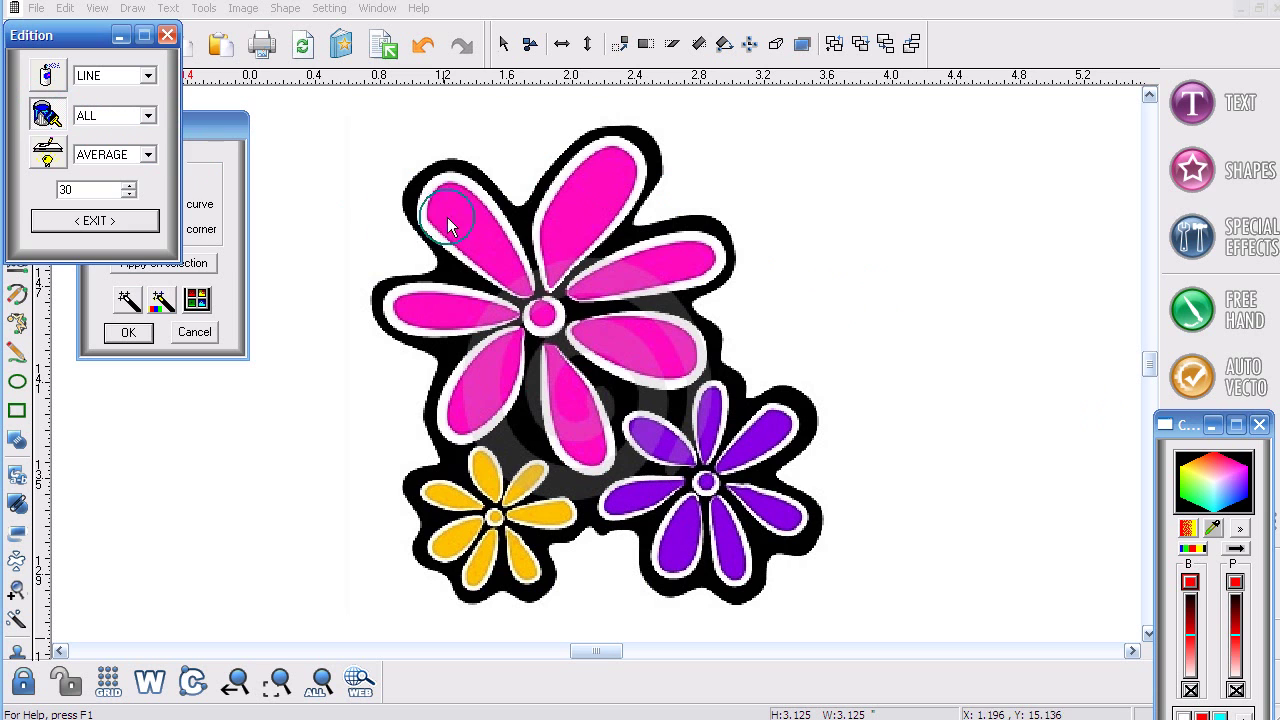
{"action": "left_click", "coordinate": [590, 199]}
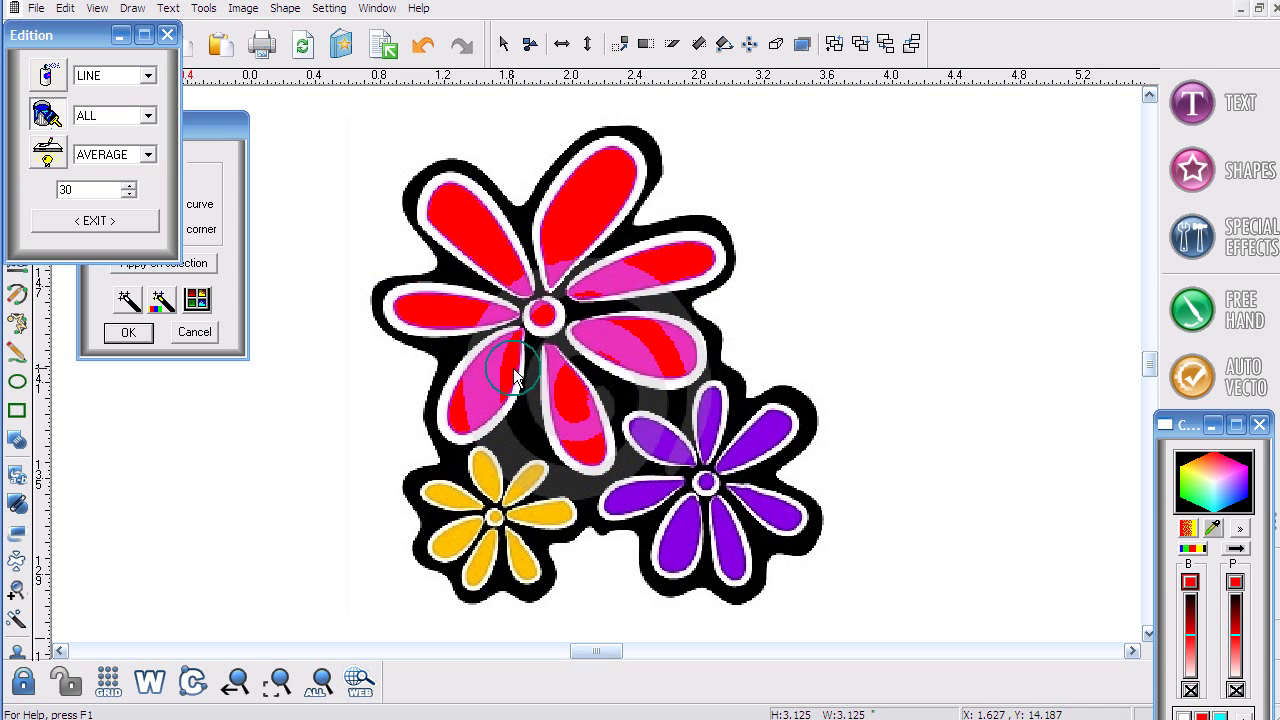
{"action": "left_click", "coordinate": [608, 344]}
{"action": "left_click", "coordinate": [616, 278]}
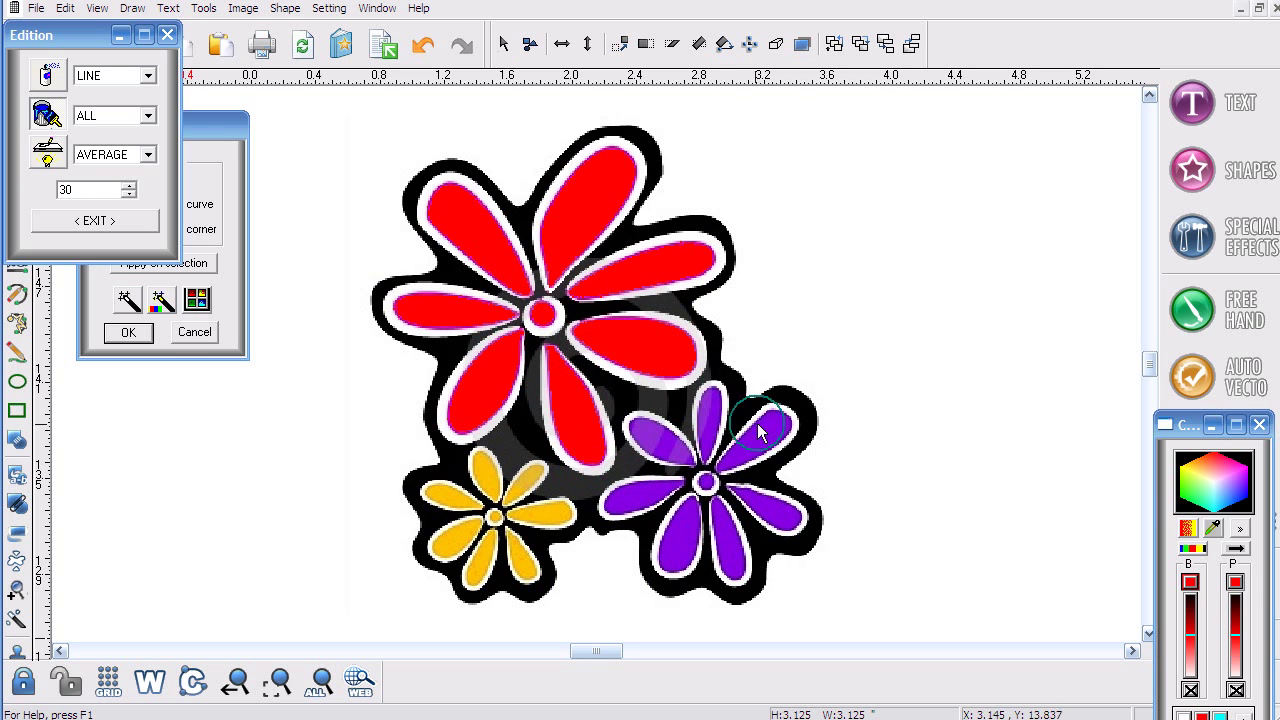
{"action": "left_click", "coordinate": [1183, 512]}
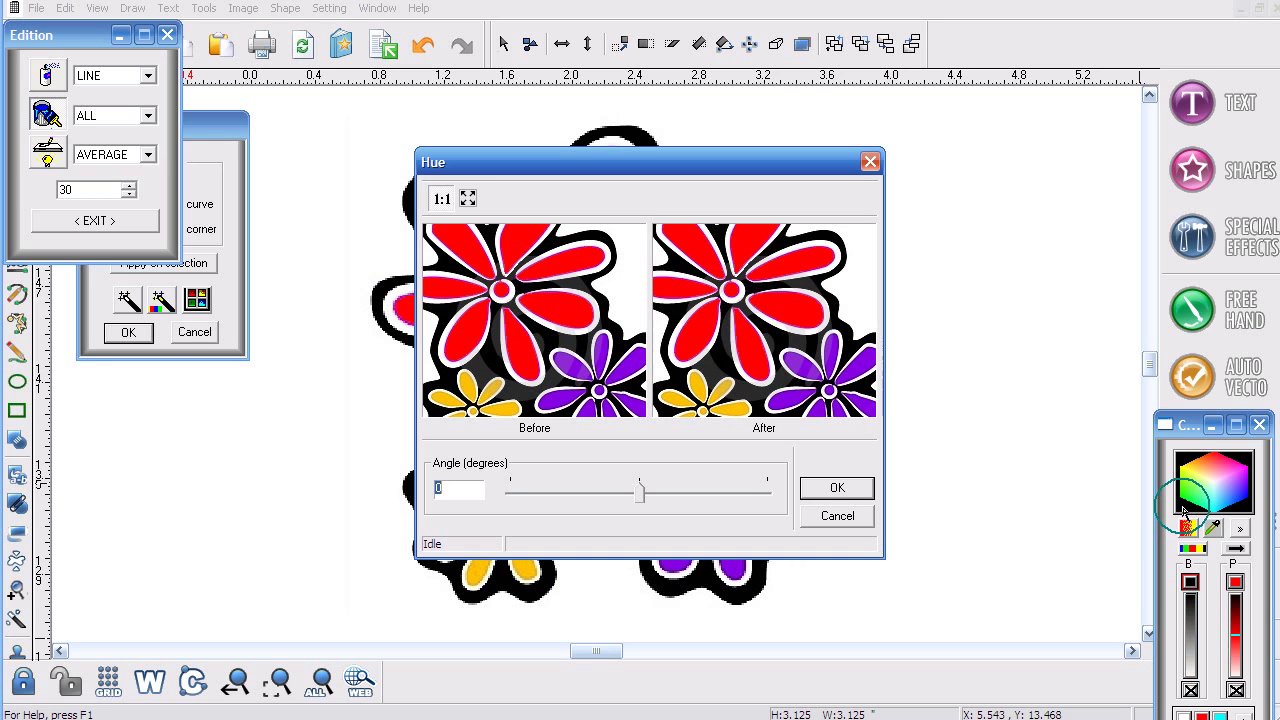
{"action": "left_click", "coordinate": [837, 487]}
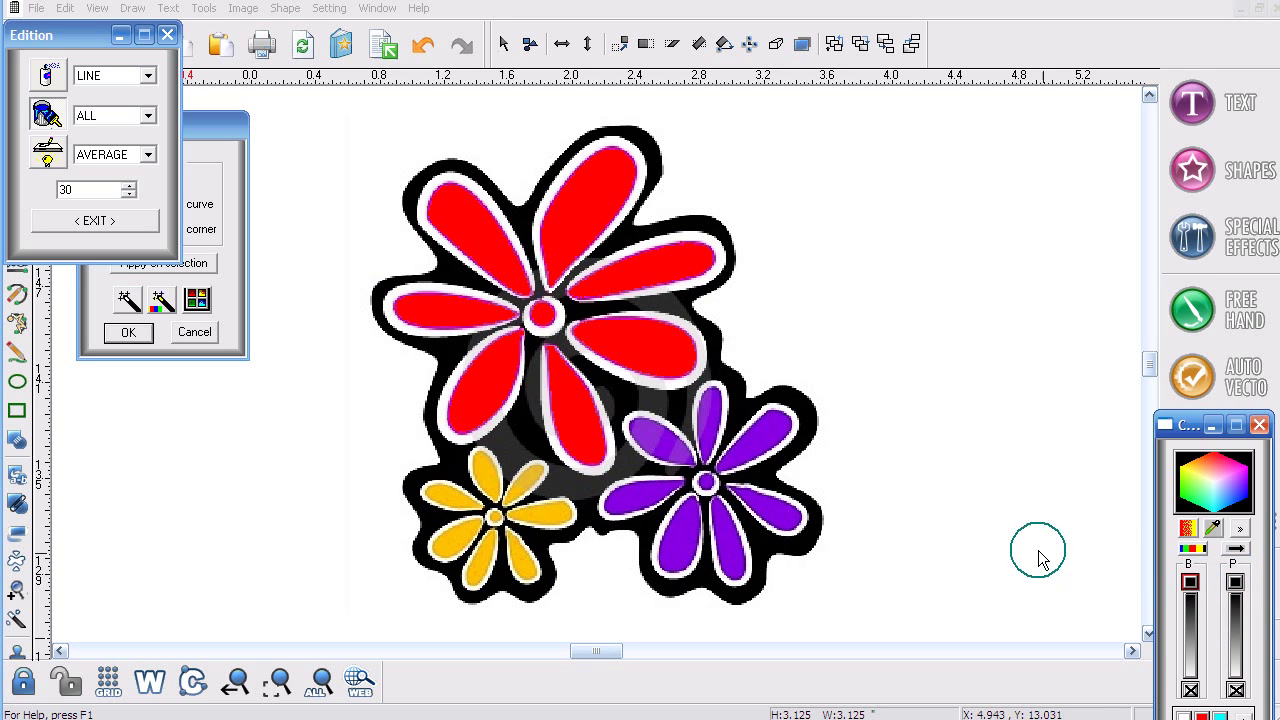
{"action": "left_click", "coordinate": [45, 116]}
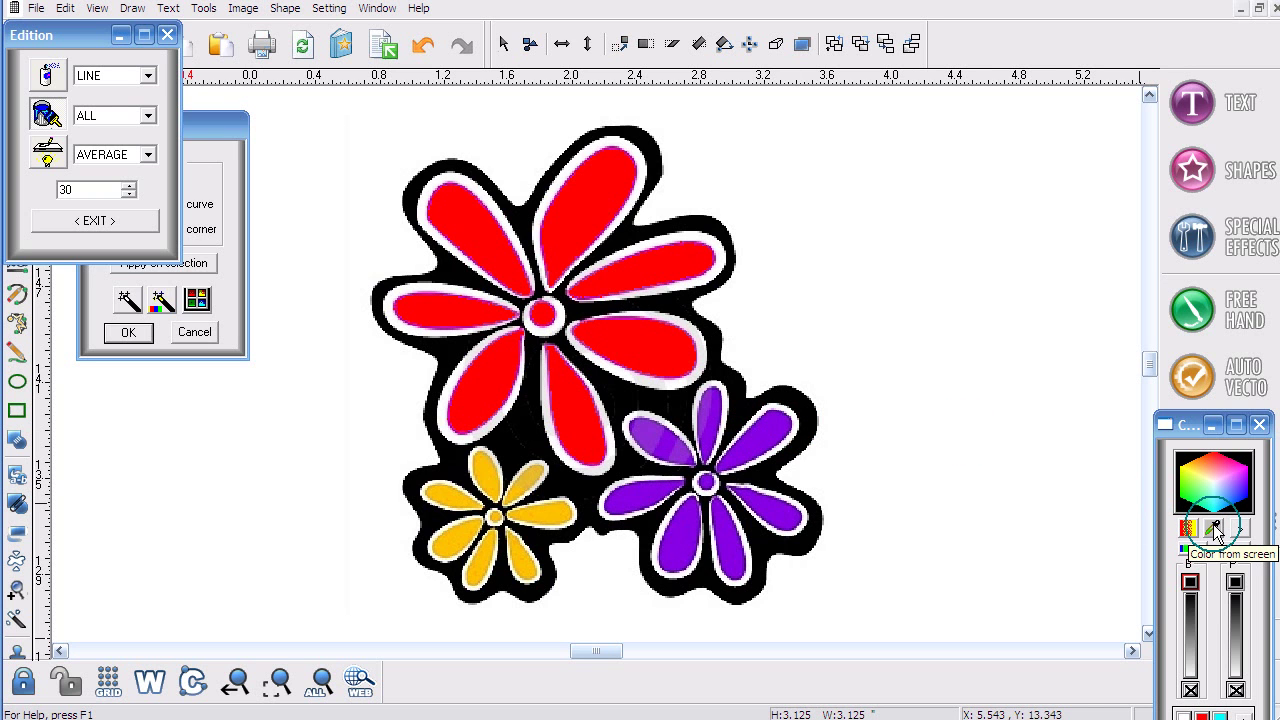
Sample purple from a petal, add it to the palette, and make it the pen colour.
{"action": "left_click", "coordinate": [1213, 530]}
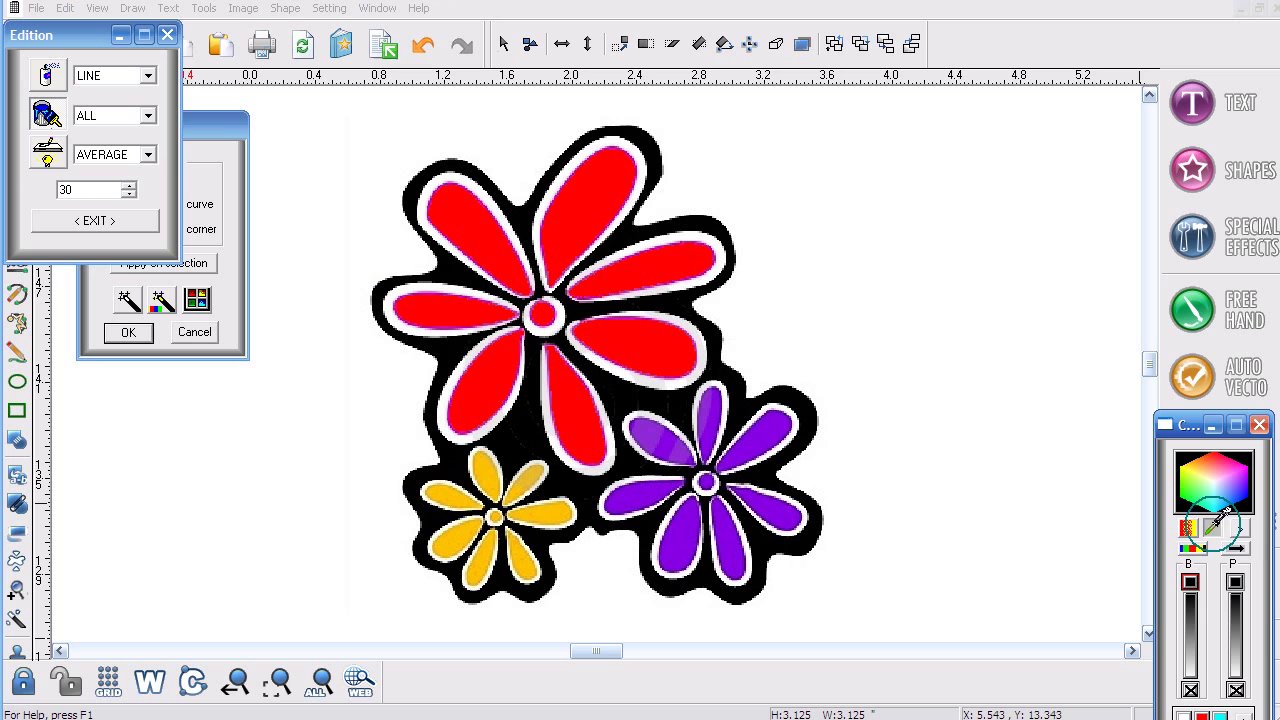
{"action": "left_click", "coordinate": [760, 442]}
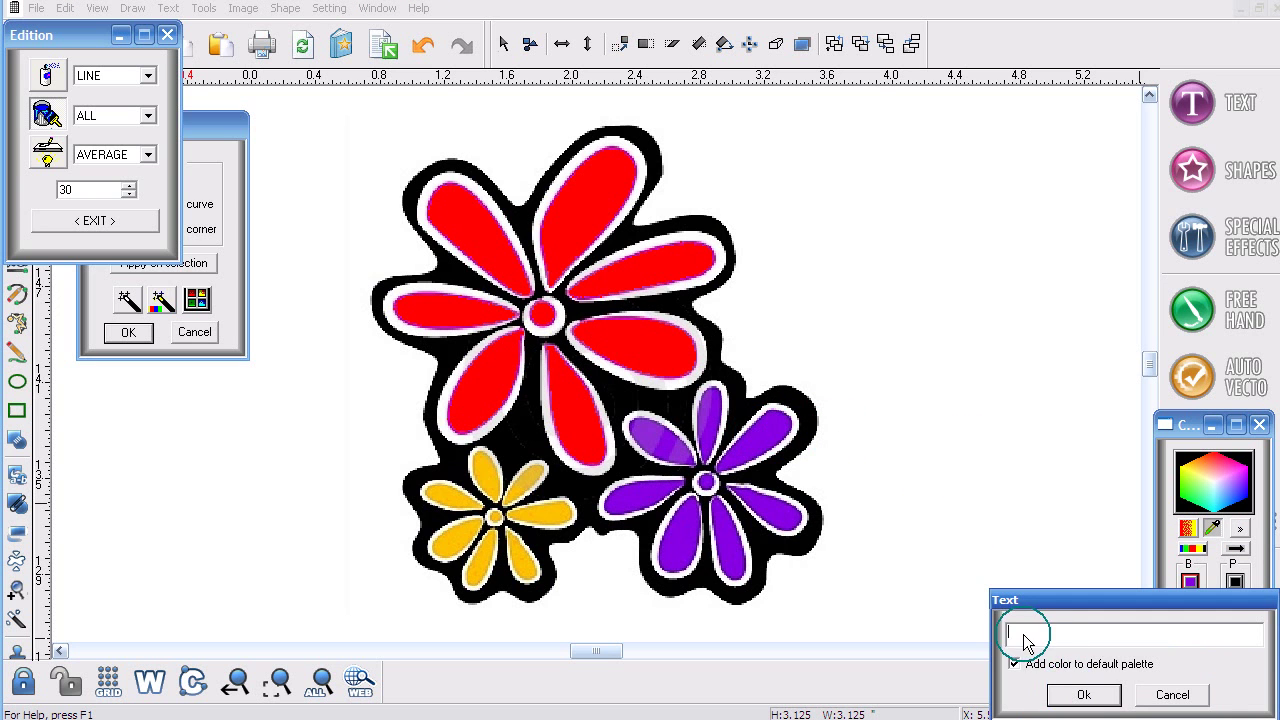
{"action": "left_click", "coordinate": [1085, 694]}
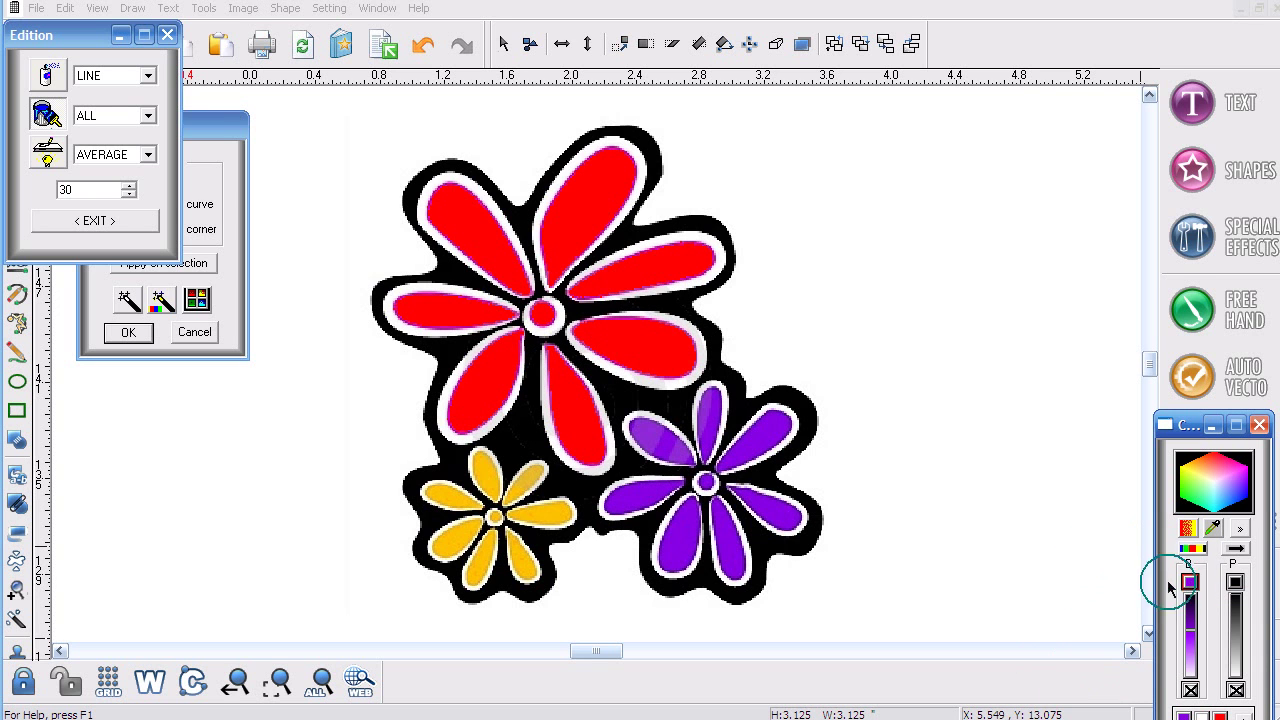
{"action": "left_click_drag", "start_coordinate": [1189, 583], "coordinate": [1234, 580]}
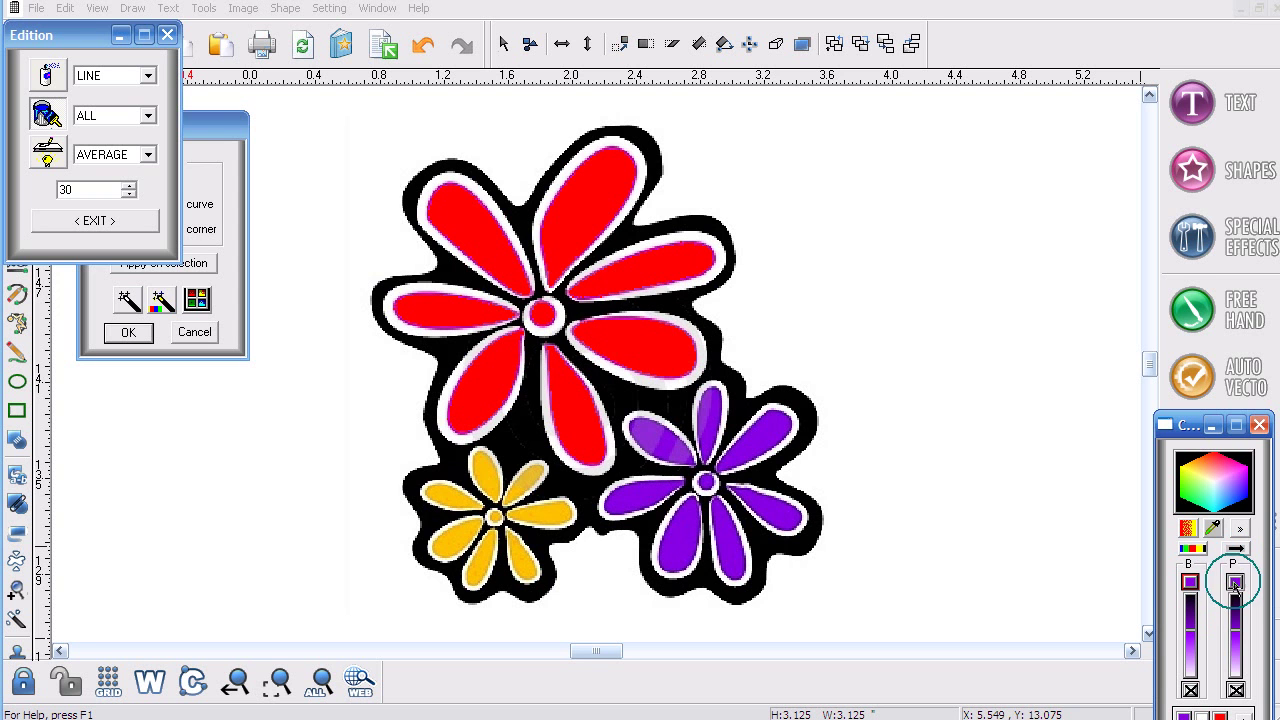
{"action": "left_click", "coordinate": [1189, 582]}
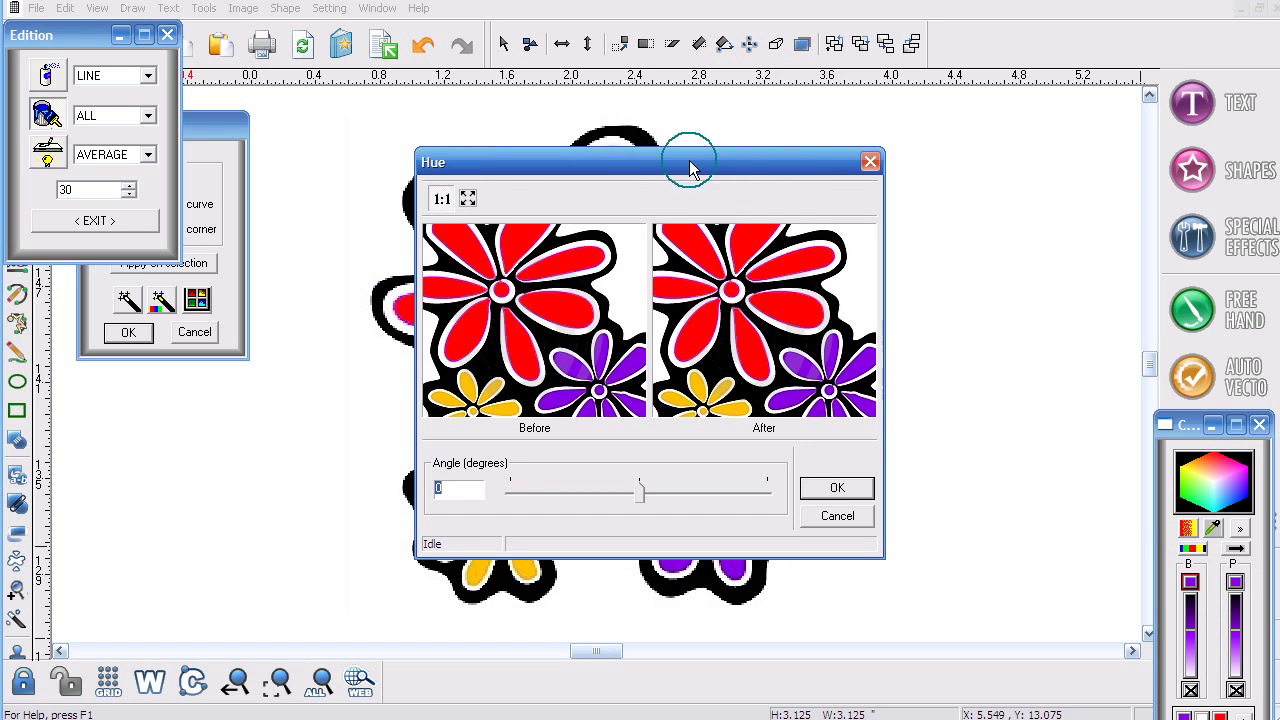
{"action": "left_click", "coordinate": [836, 489]}
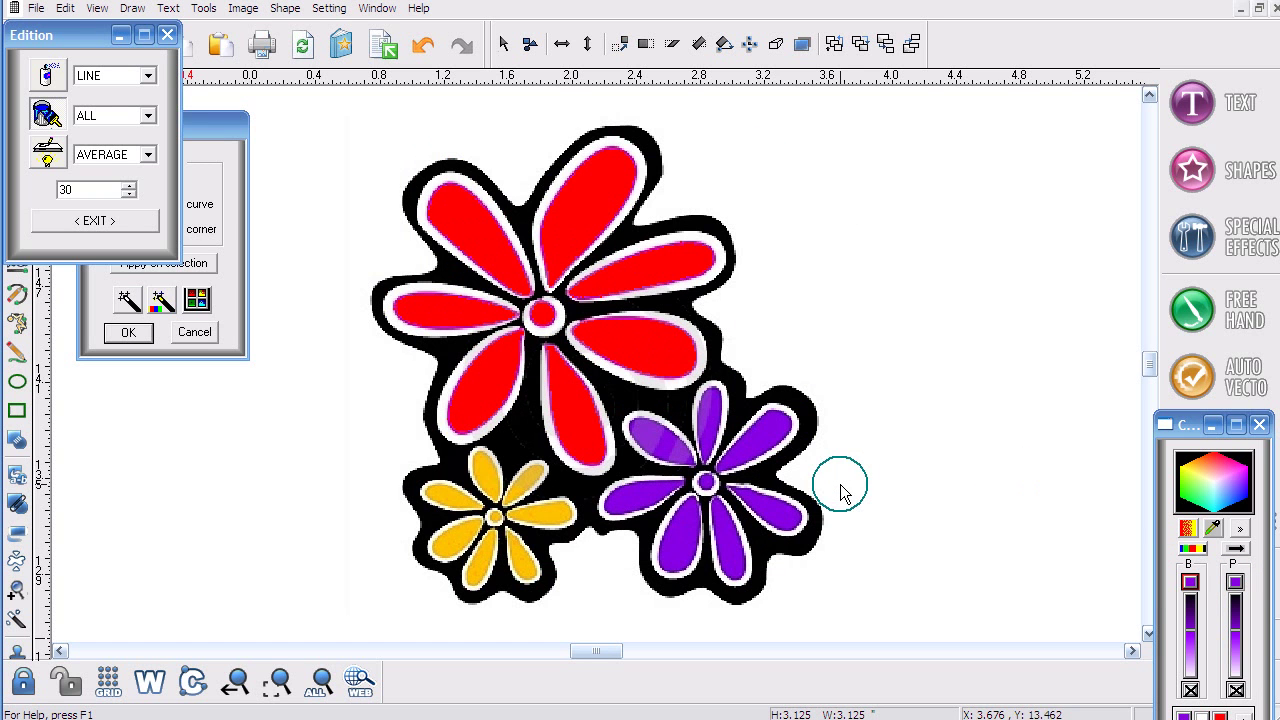
Bucket-fill the purple flower's upper-left and lower-right petals with that purple.
{"action": "left_click", "coordinate": [45, 113]}
{"action": "left_click", "coordinate": [650, 440]}
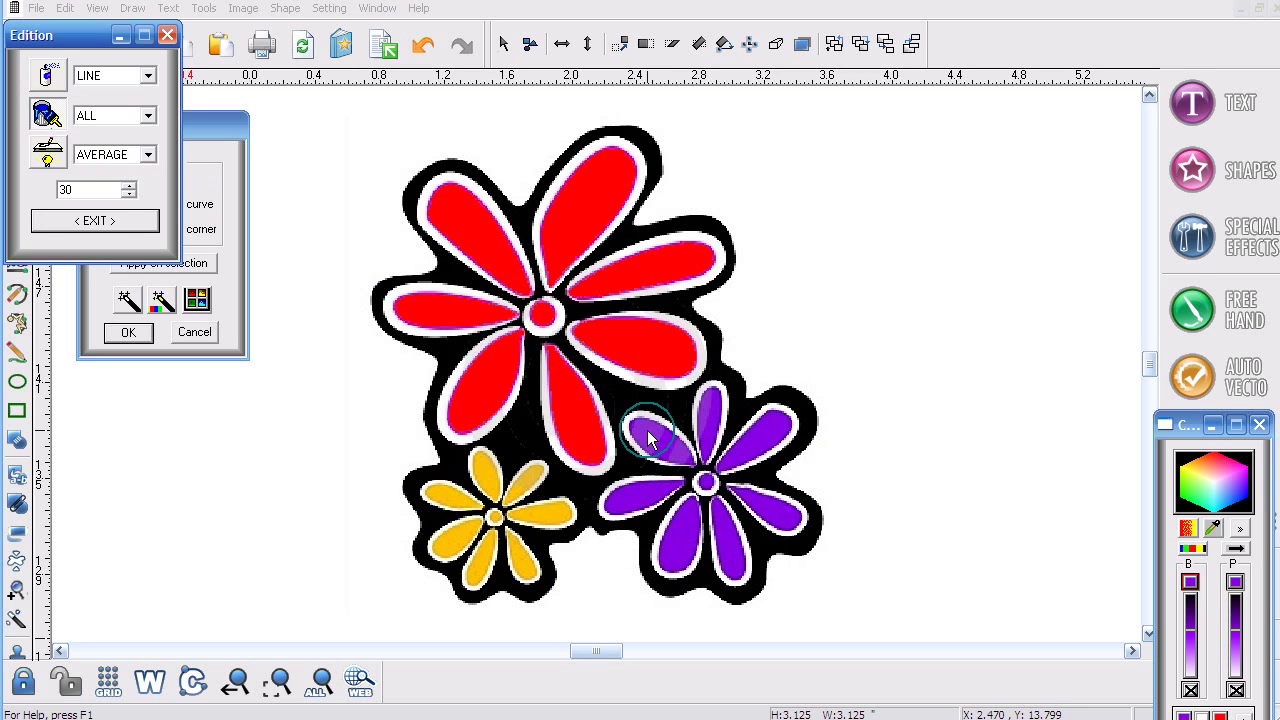
{"action": "left_click", "coordinate": [770, 548]}
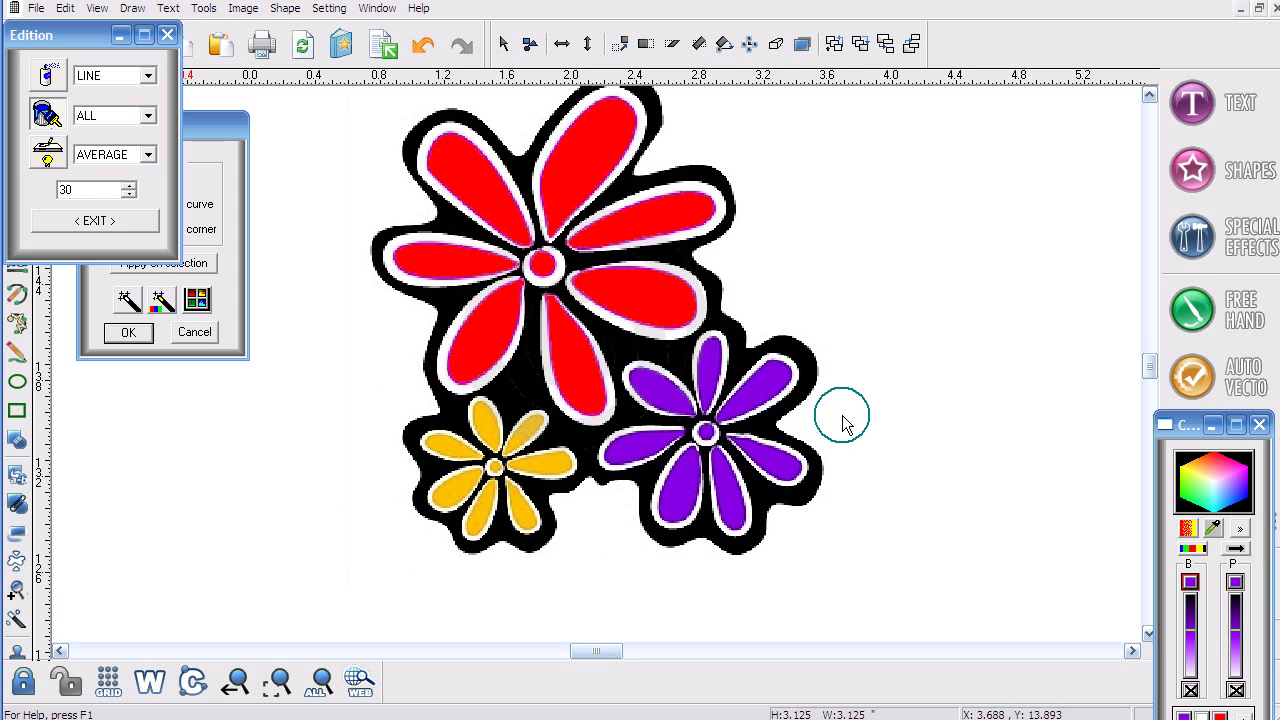
{"action": "scroll", "coordinate": [840, 418], "scroll_direction": "down", "scroll_amount": 1}
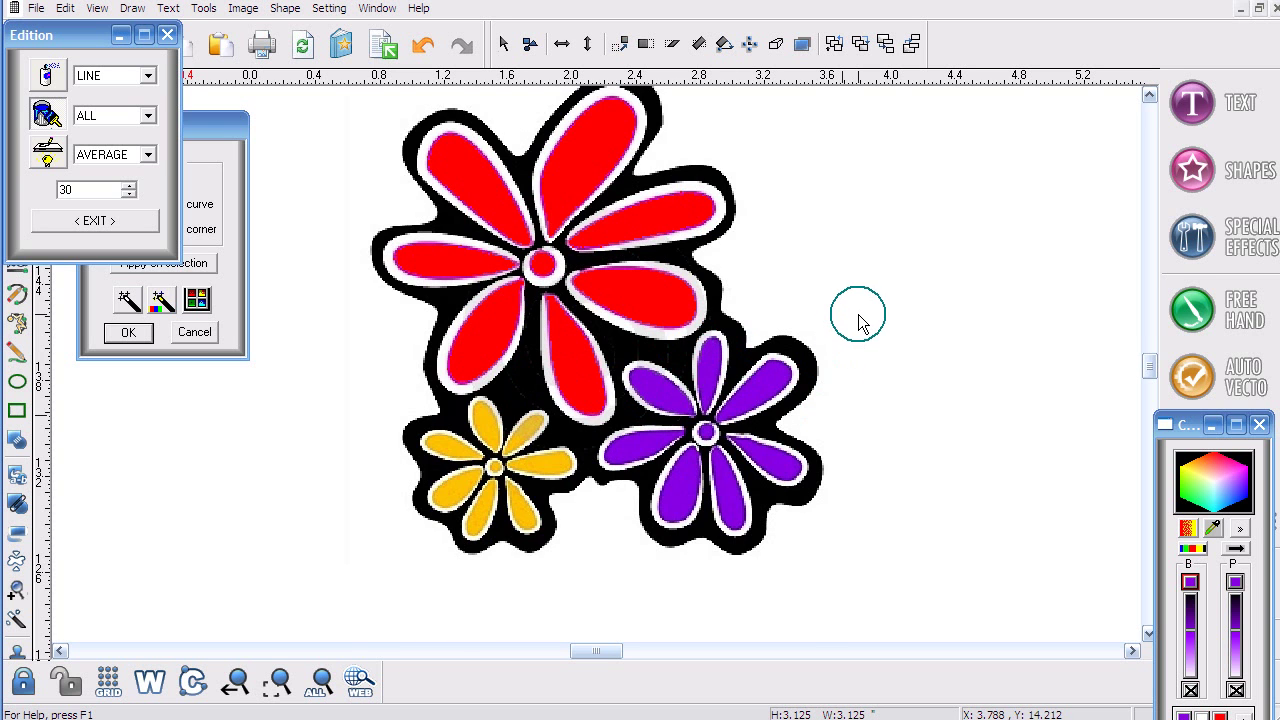
{"action": "scroll", "coordinate": [858, 323], "scroll_direction": "up", "scroll_amount": 3}
{"action": "scroll", "coordinate": [858, 323], "scroll_direction": "down", "scroll_amount": 2}
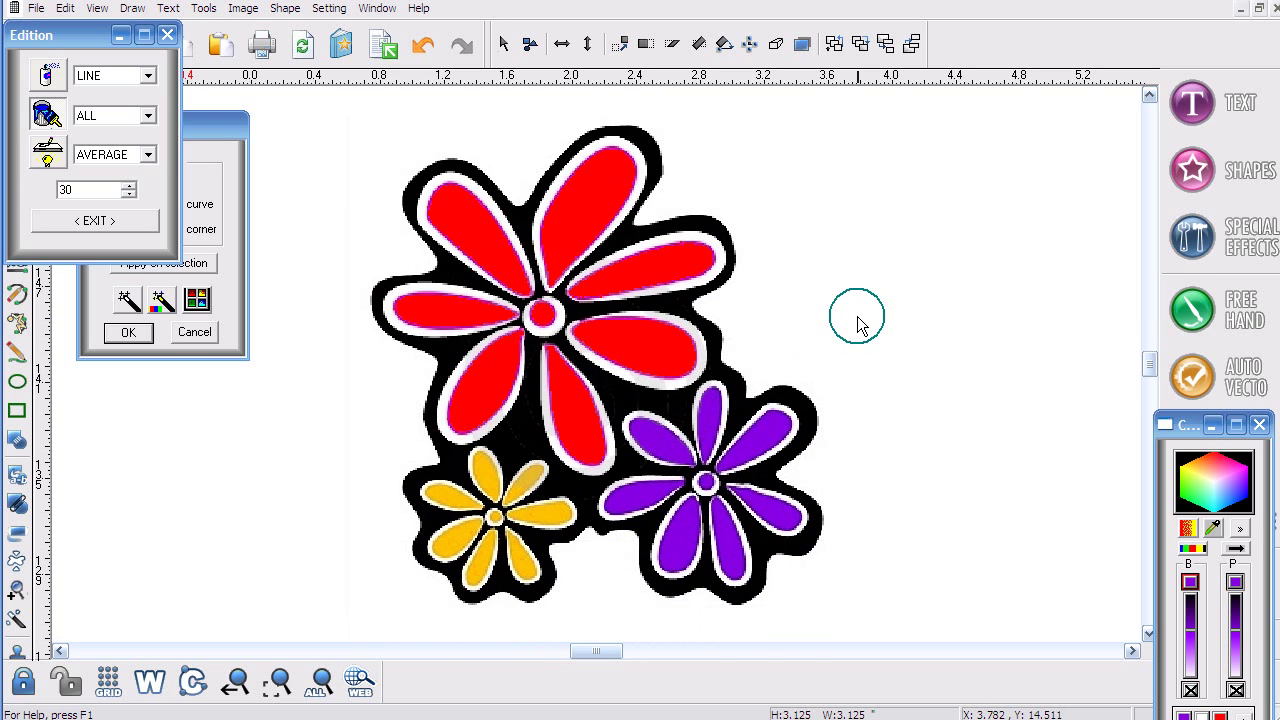